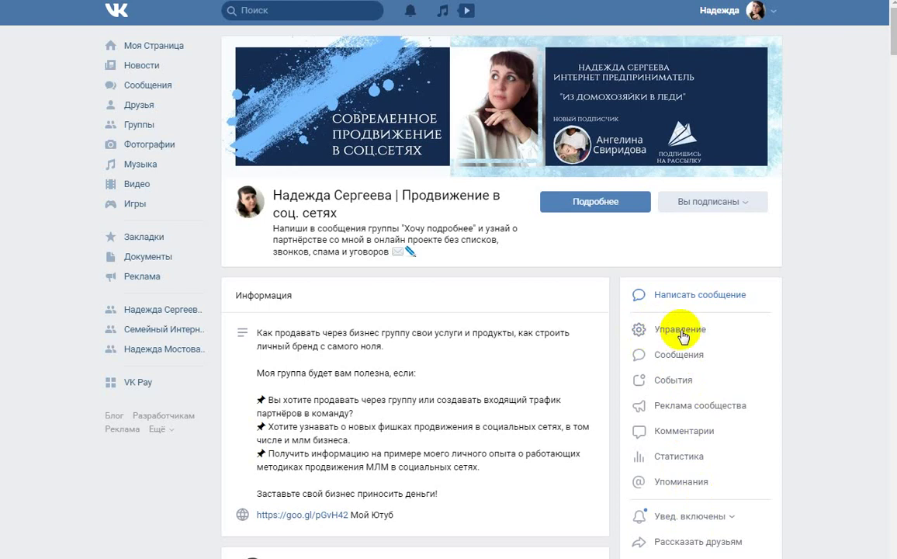
Step: View the apps installed in the social media promotion community
click(682, 333)
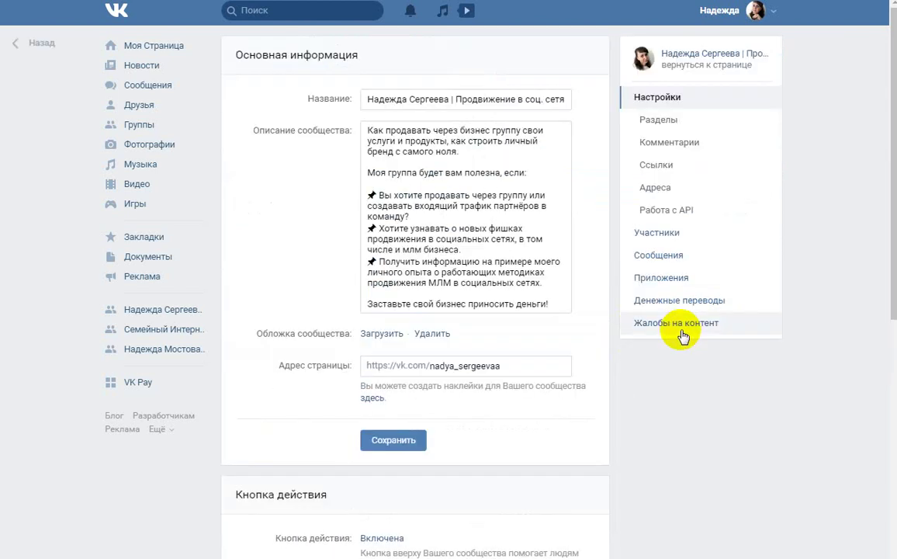
click(684, 279)
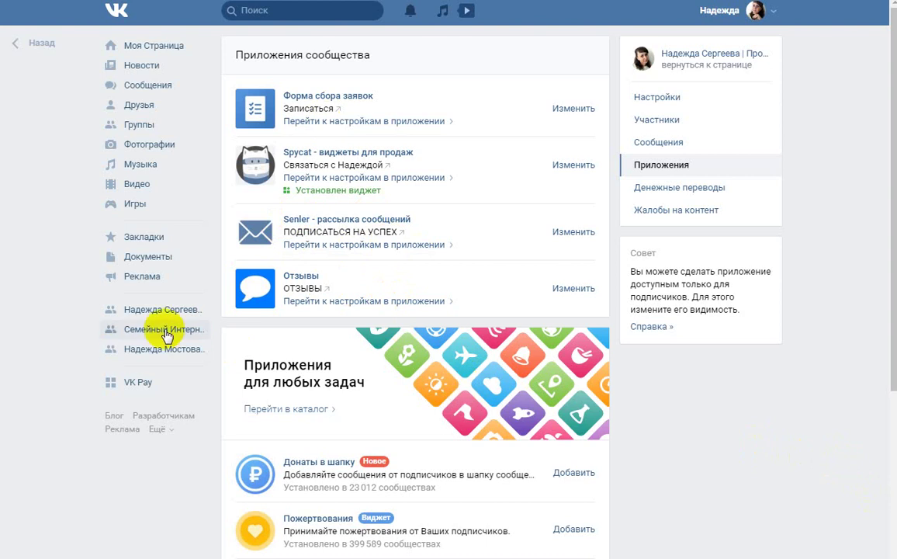
Step: Open the apps management of the community "Семейный Интернет Магазин" and go to the settings of the added Senler app
click(198, 330)
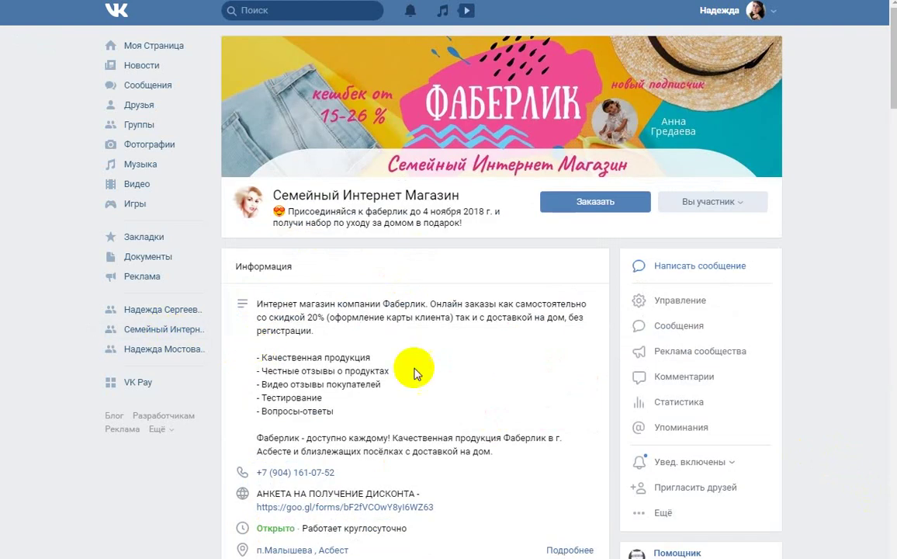
click(680, 307)
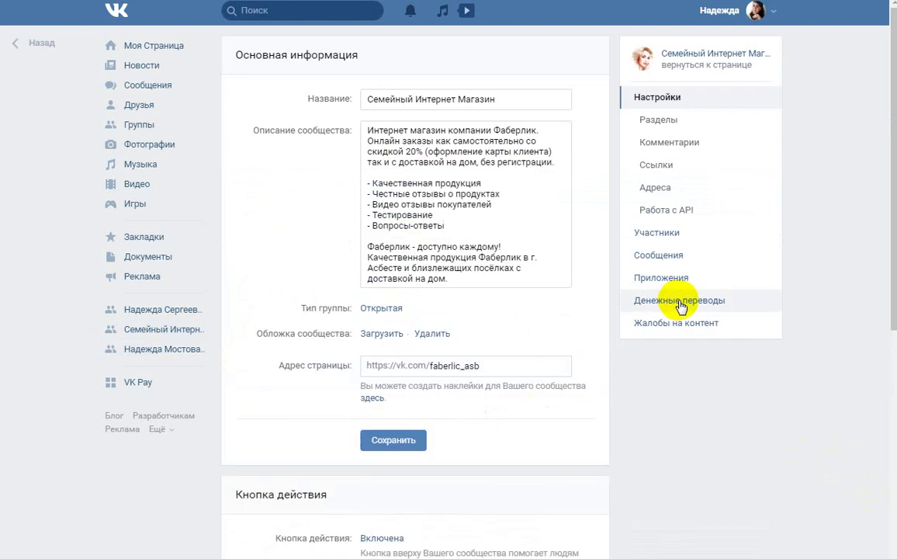
click(663, 278)
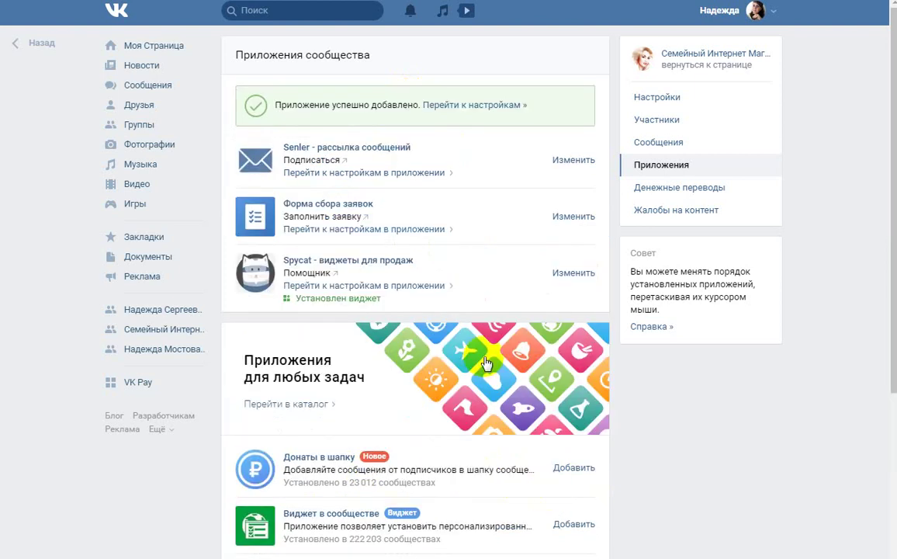
click(490, 108)
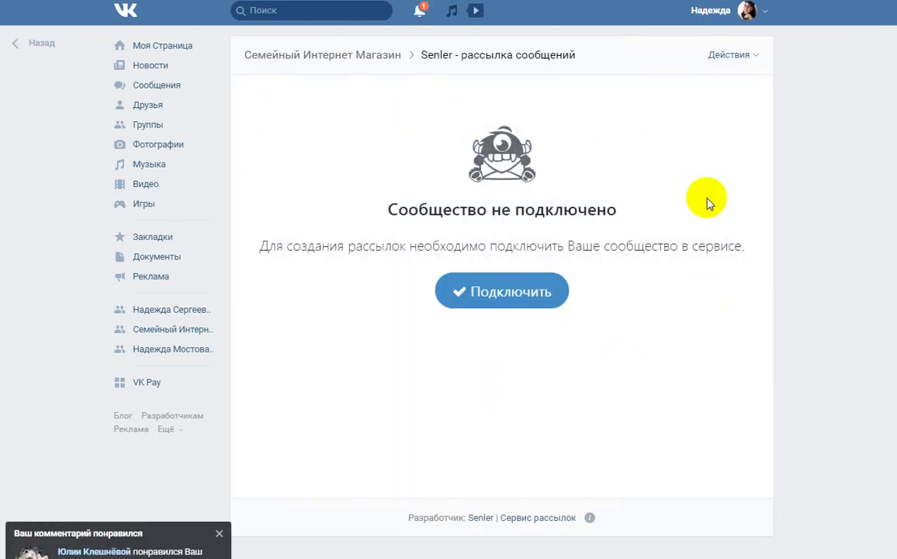
Step: Start connecting the community to Senler, enter the Senler account area and look through the communities already connected
click(513, 293)
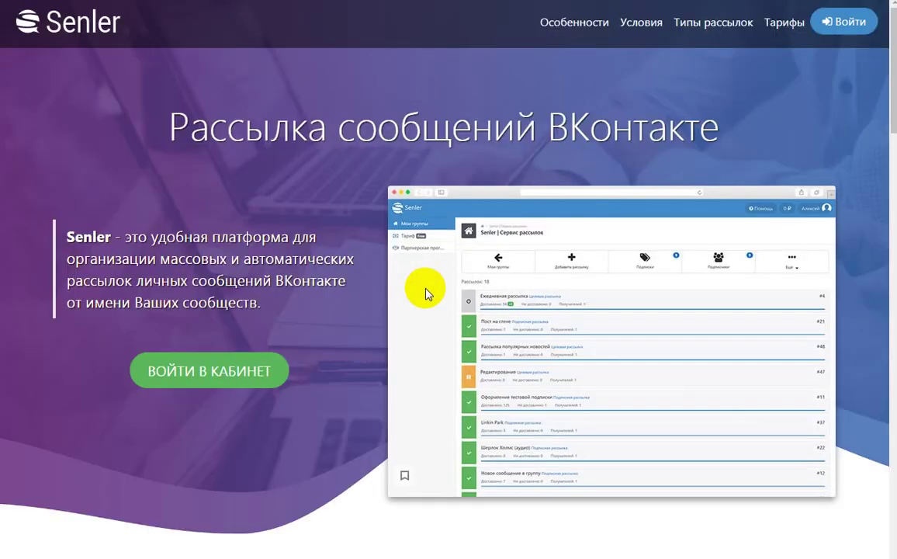
click(221, 380)
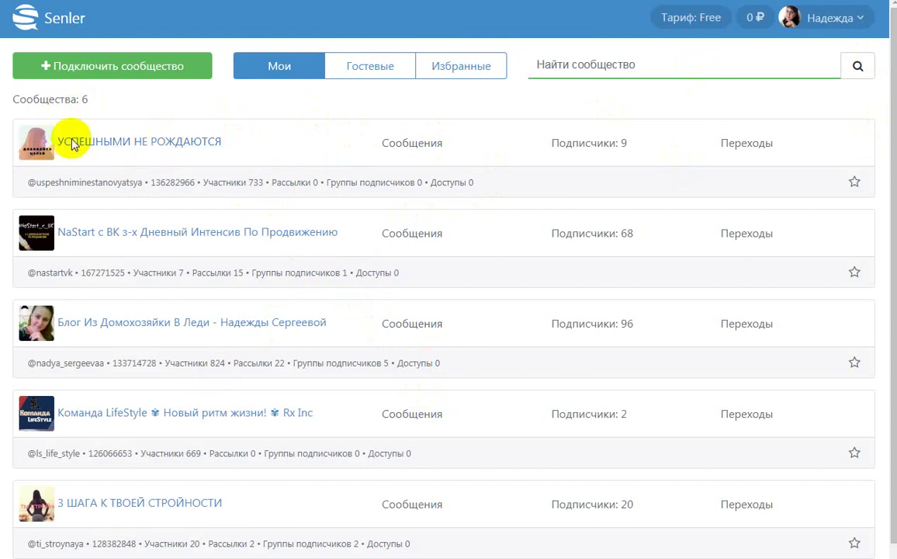
scroll(128, 204, down, 1)
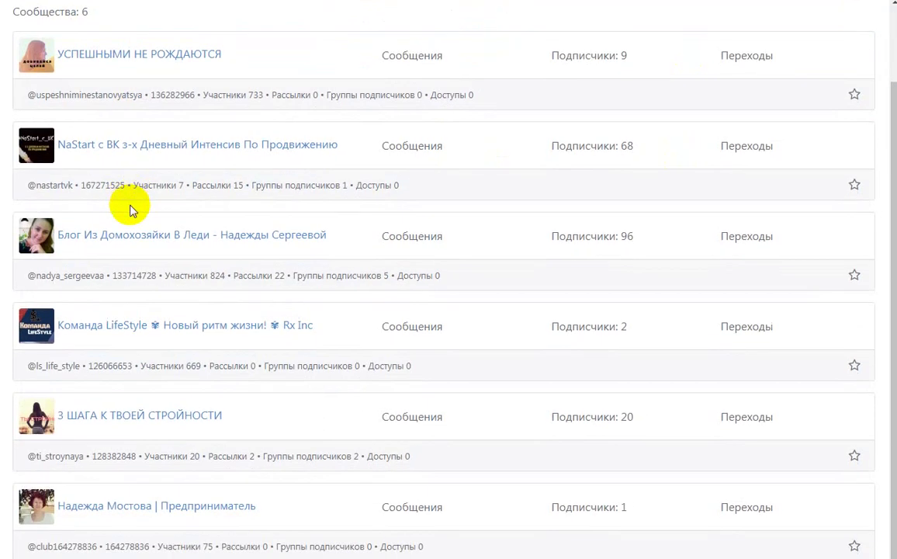
scroll(129, 208, up, 1)
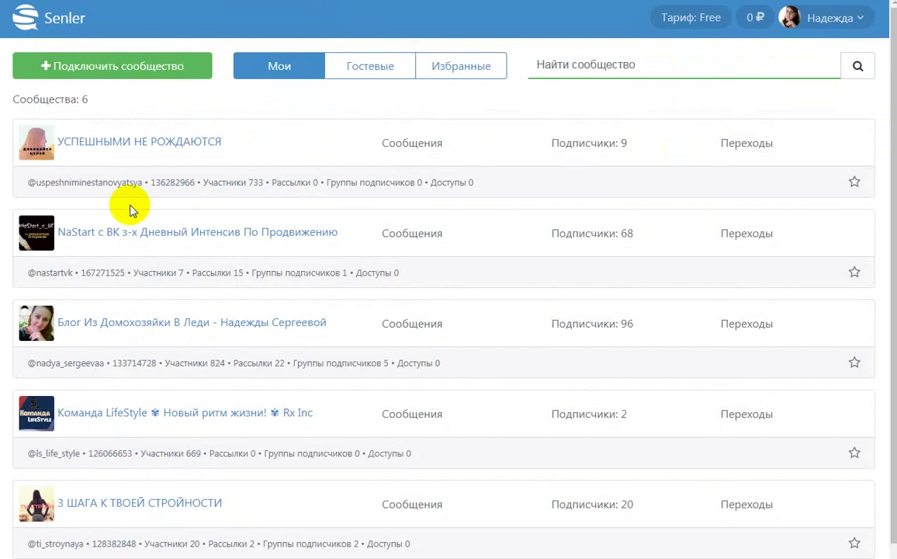
Step: Connect the community "Семейный Интернет Магазин" to Senler and allow the requested VK access
click(153, 71)
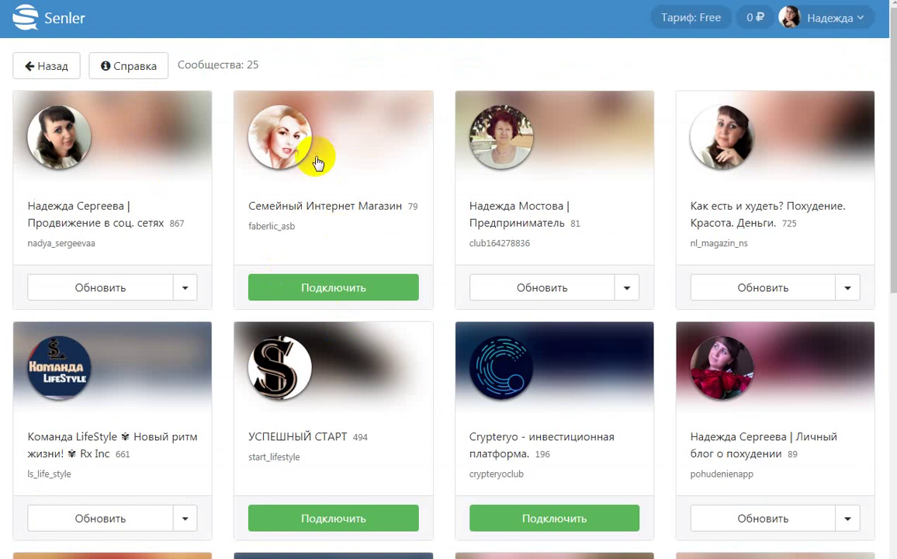
click(345, 283)
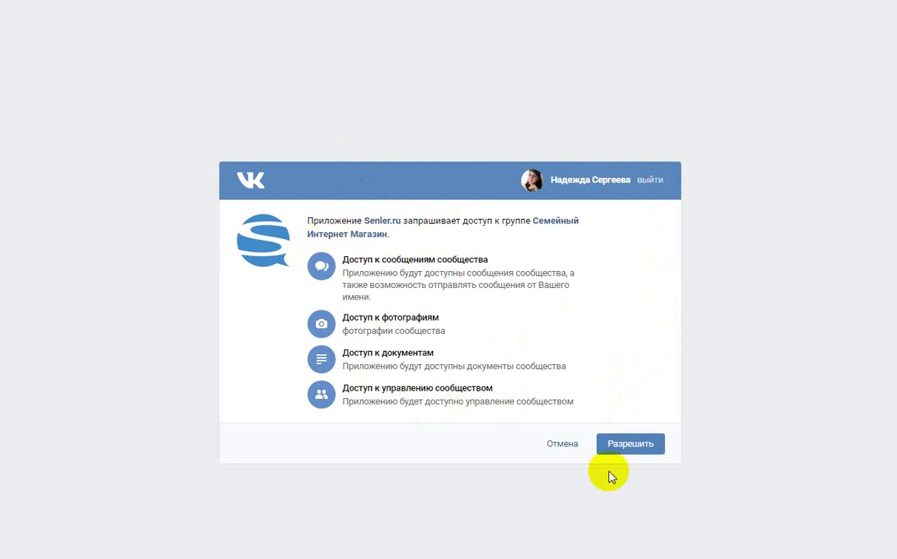
click(643, 450)
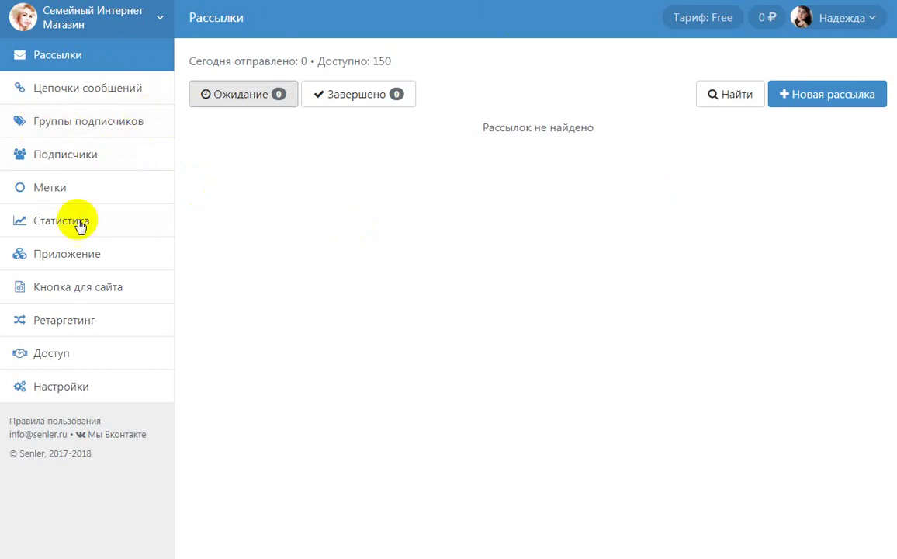
Step: Start a new subscriber group and name it "Новости и акции от компании"
click(77, 124)
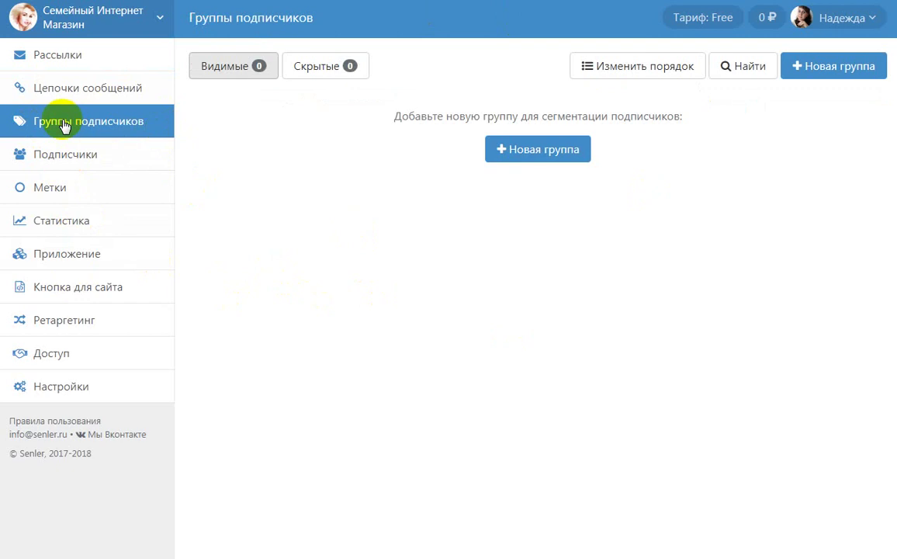
click(555, 157)
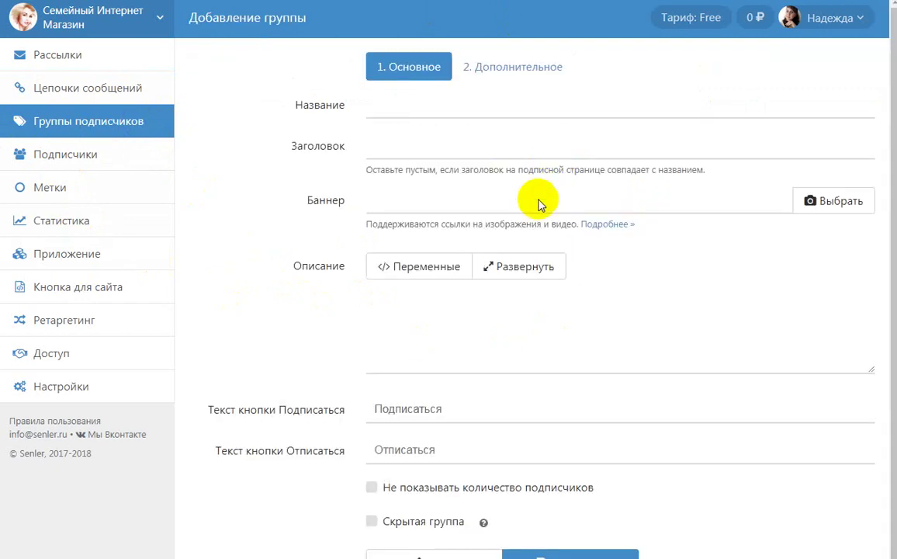
click(390, 106)
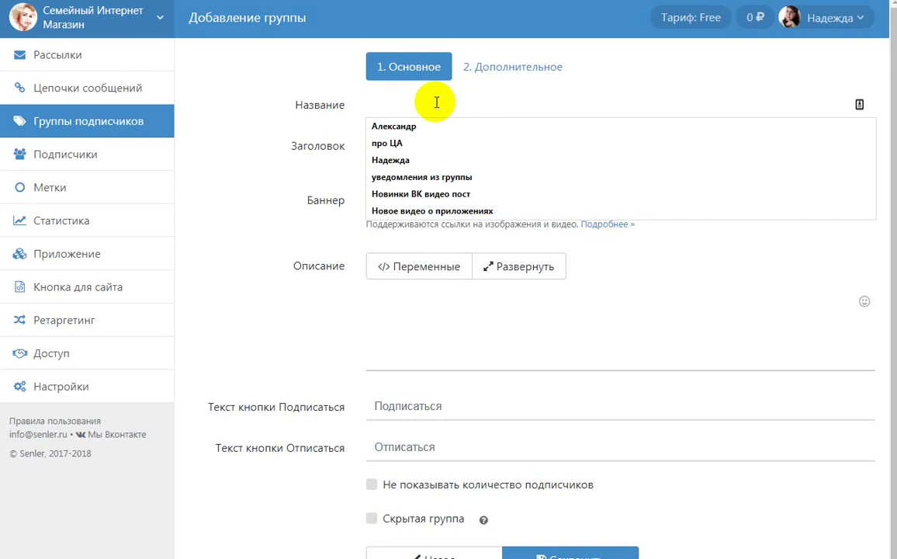
text(Н)
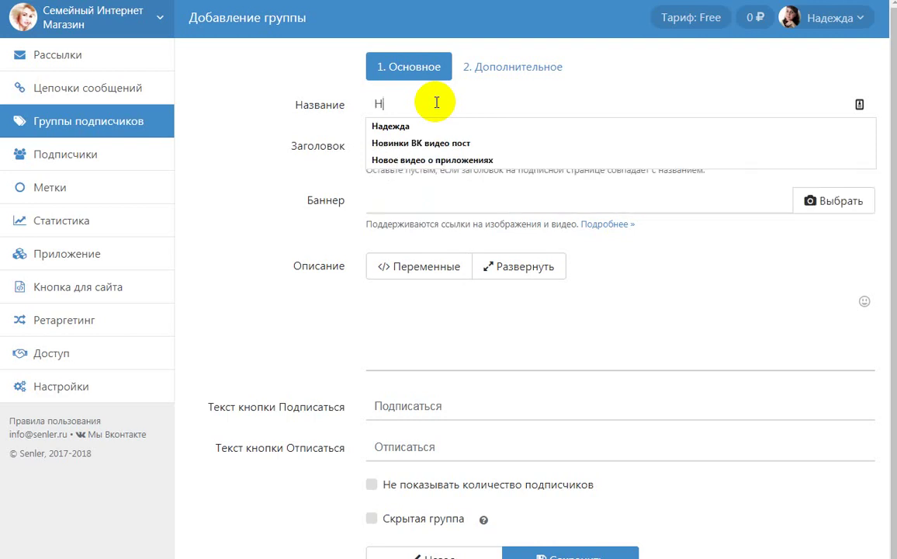
text(овости и акции от компании)
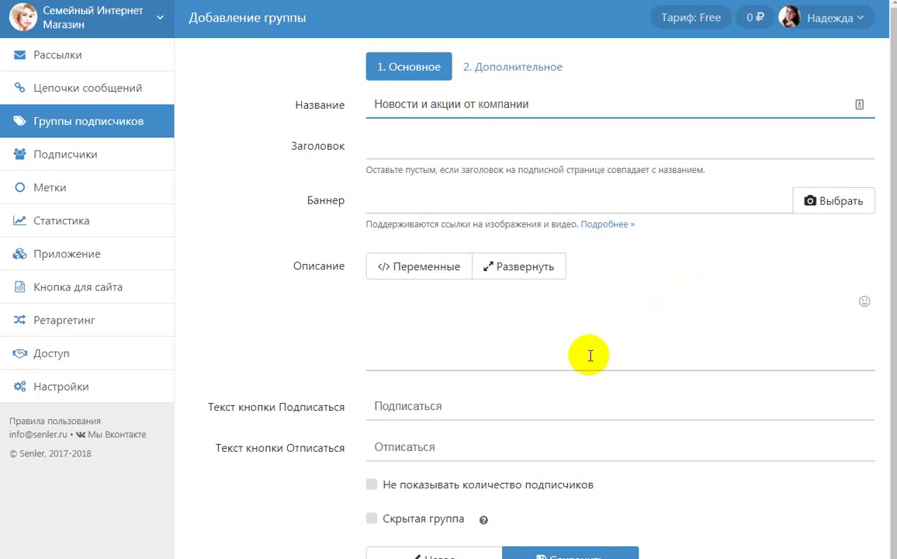
Step: Examine the group form's heading field, banner image selection and the variables offered for the description
click(390, 148)
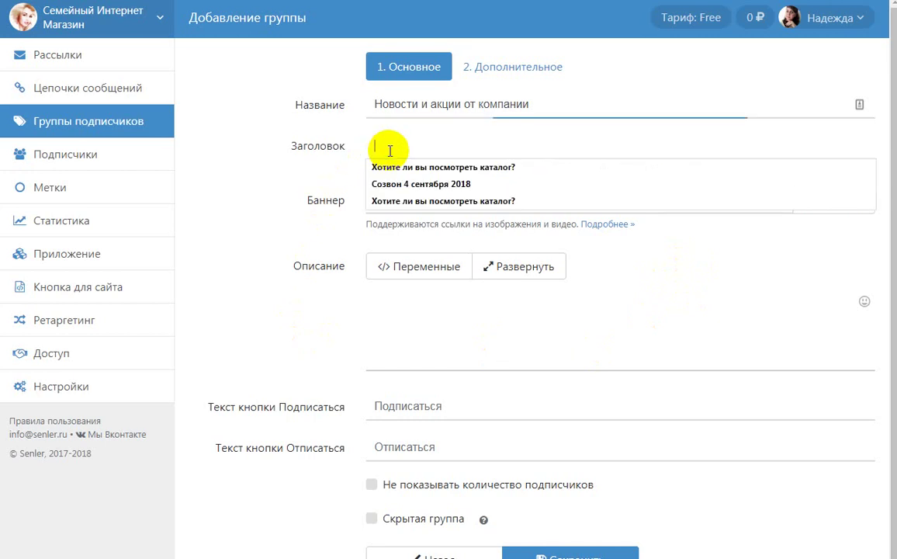
click(351, 172)
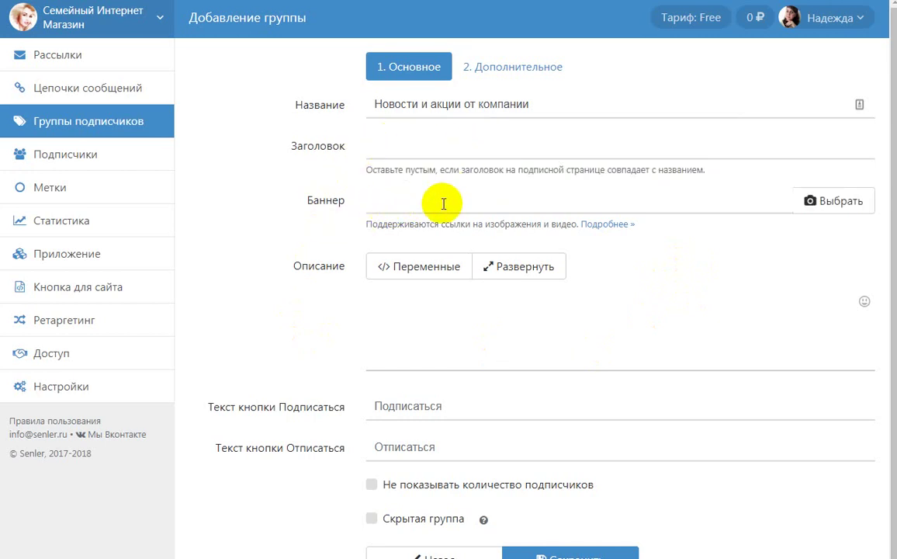
click(829, 203)
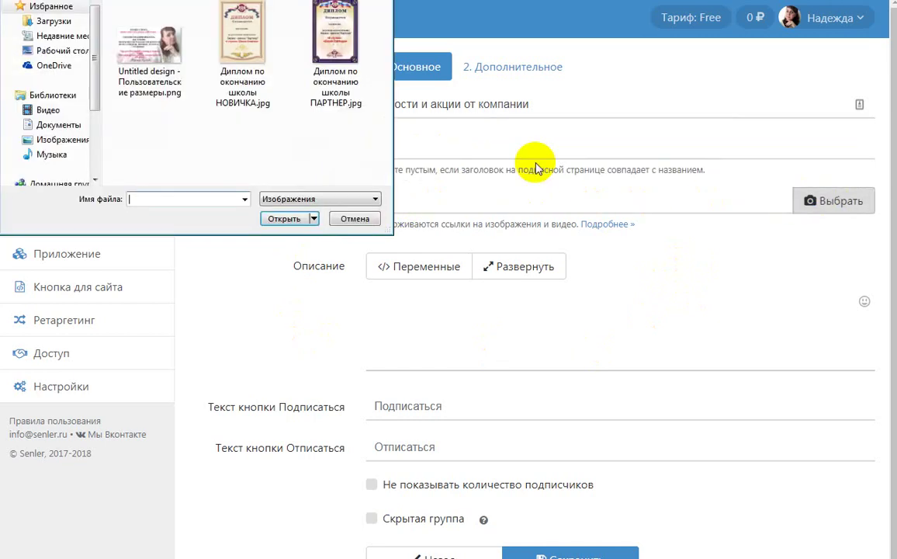
click(62, 50)
click(355, 218)
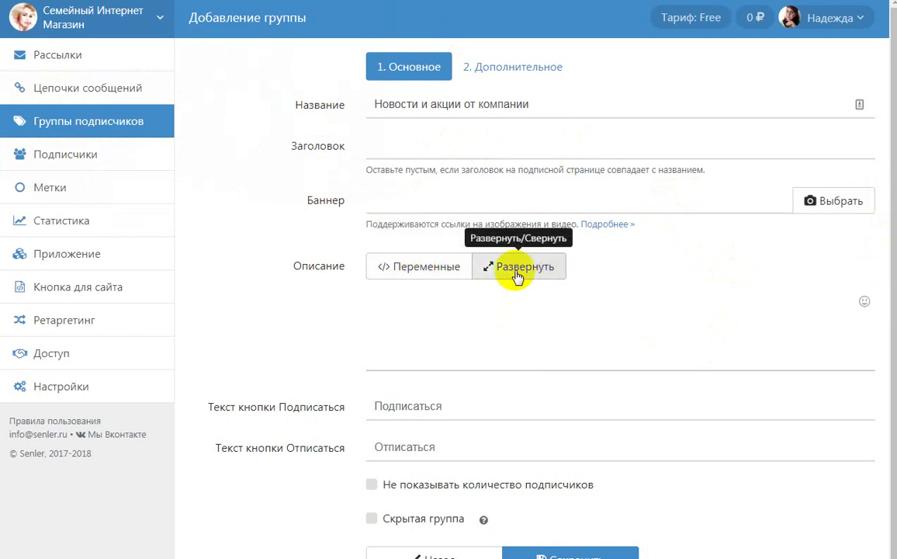
click(419, 271)
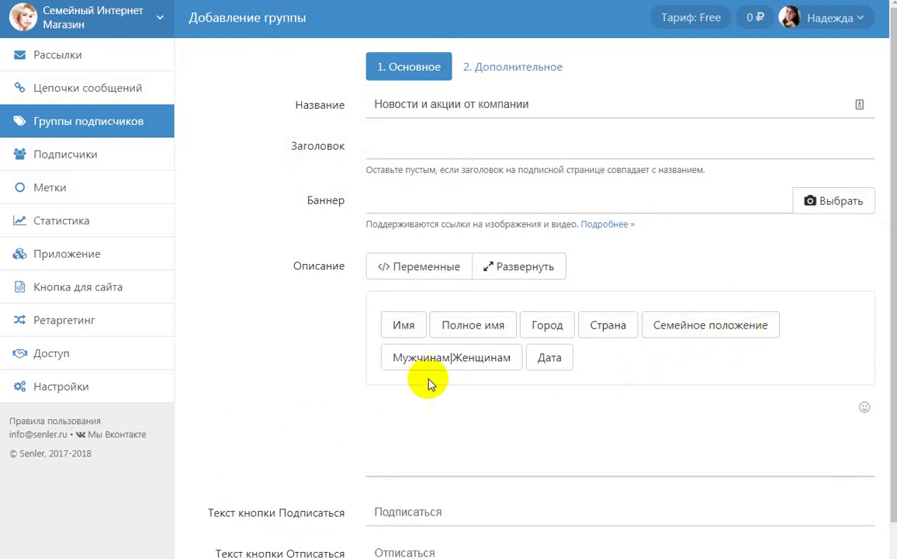
click(428, 272)
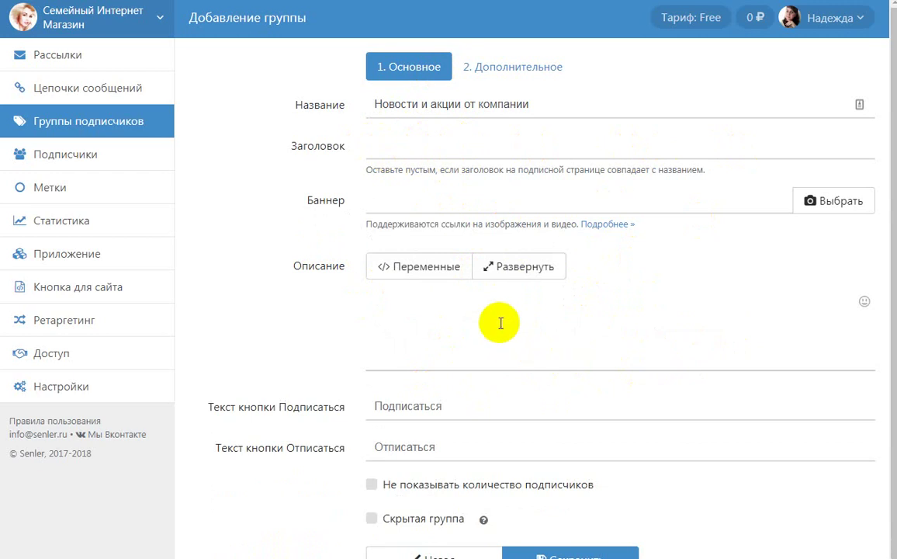
Step: Set the group's subscribe button text to "Узнавать об акциях первым!"
scroll(615, 324, down, 1)
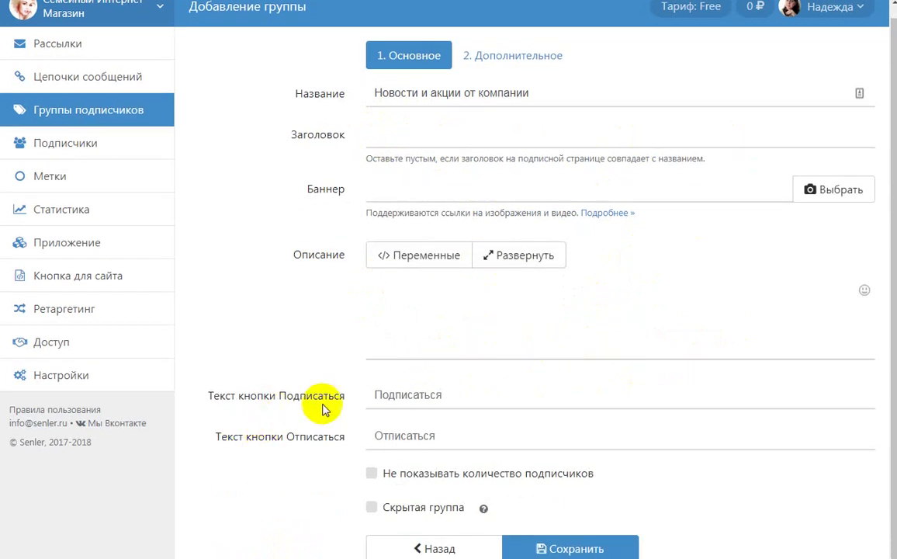
click(448, 394)
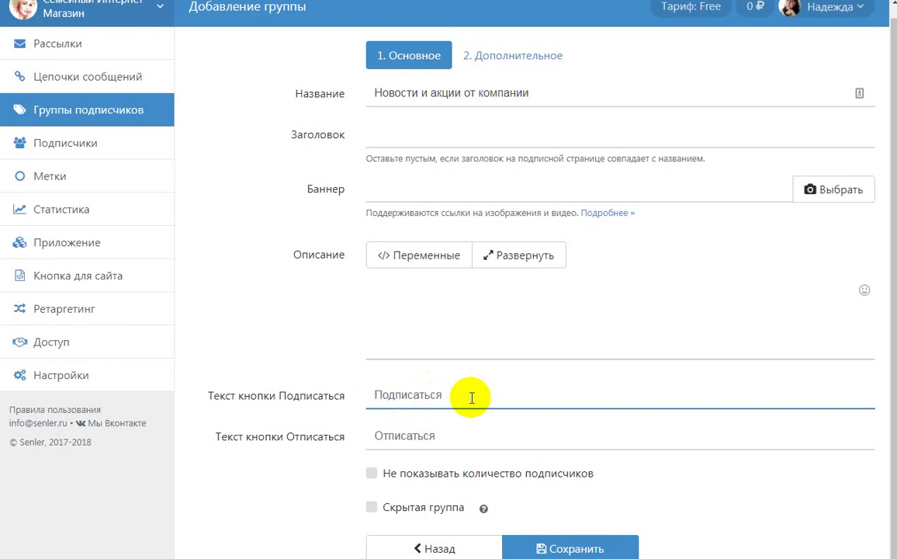
text(Узнай об акциях первым!)
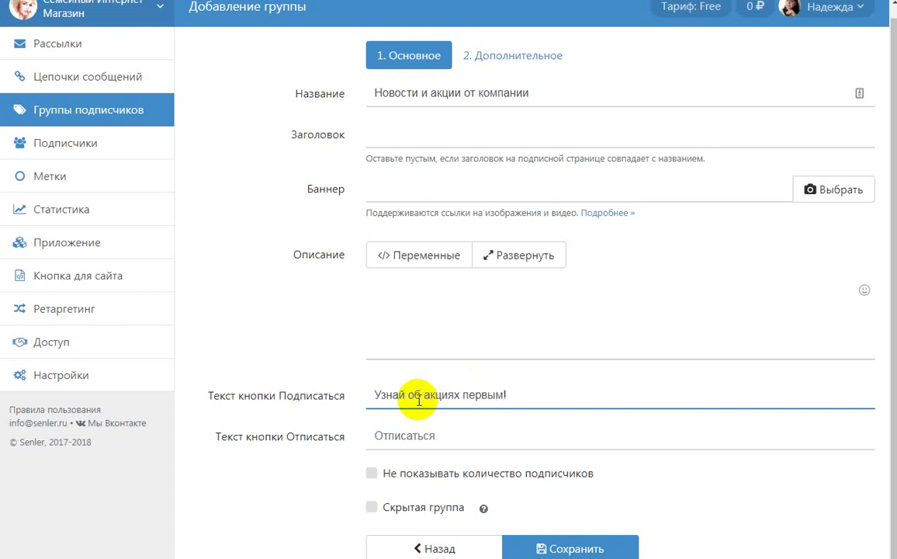
click(404, 394)
key(BackSpace)
text(в)
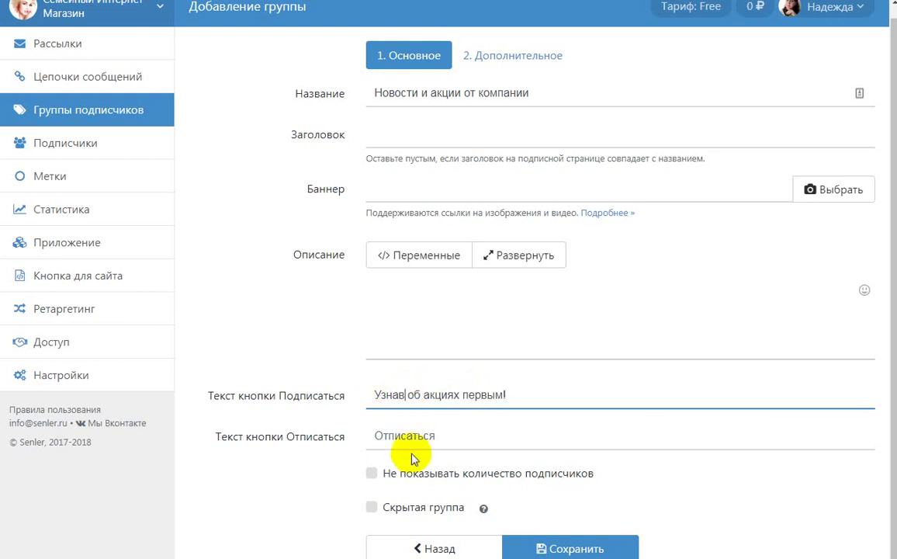
text(ать)
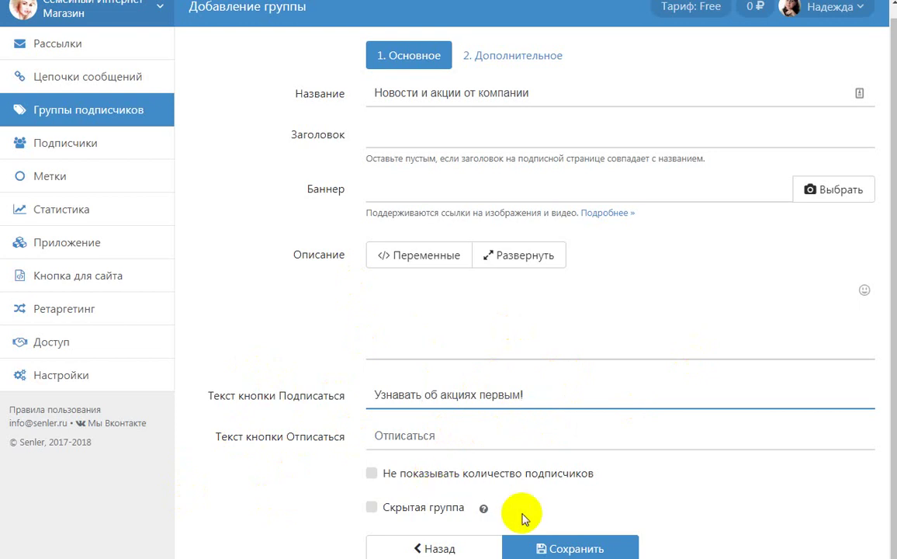
Step: Hide the number of subscribers for the group and save it
click(372, 474)
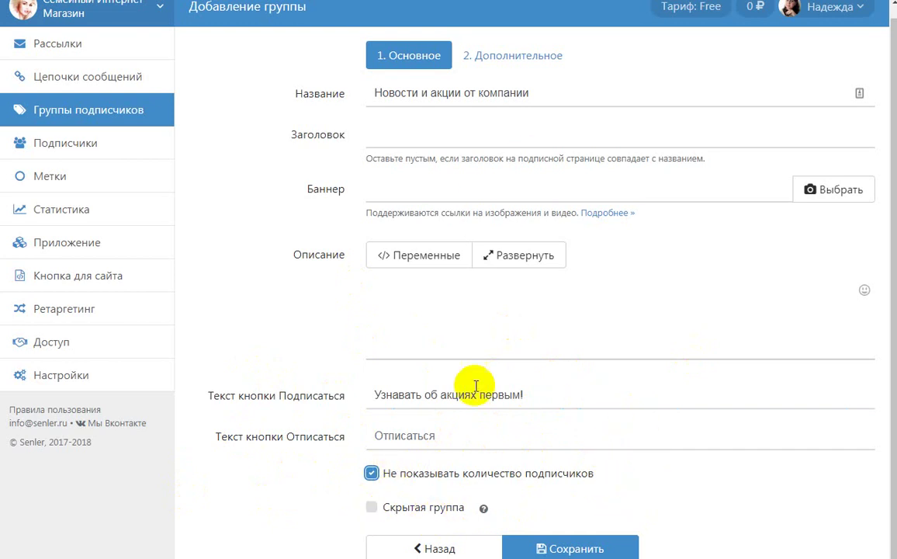
click(575, 549)
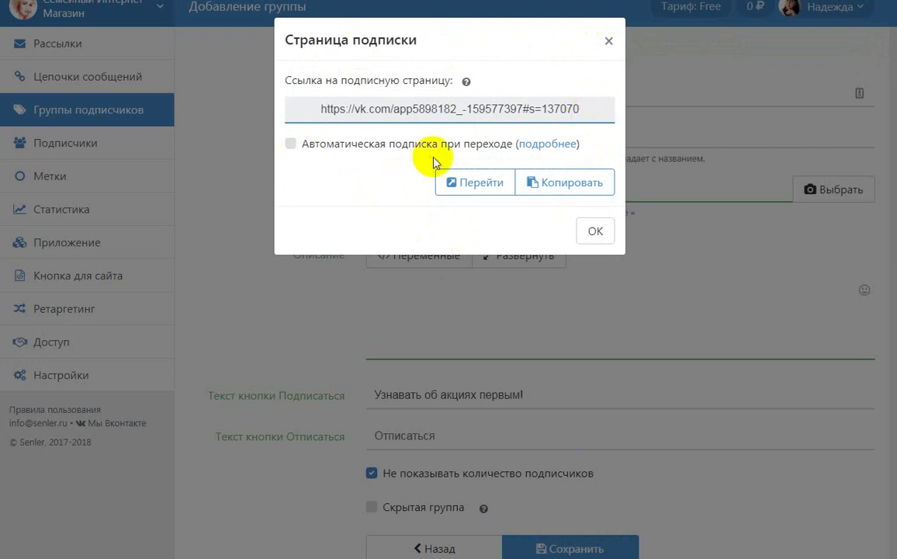
Step: Enable automatic subscription for the subscription page link, select the full link and return to the list of subscriber groups
double_click(294, 150)
click(292, 145)
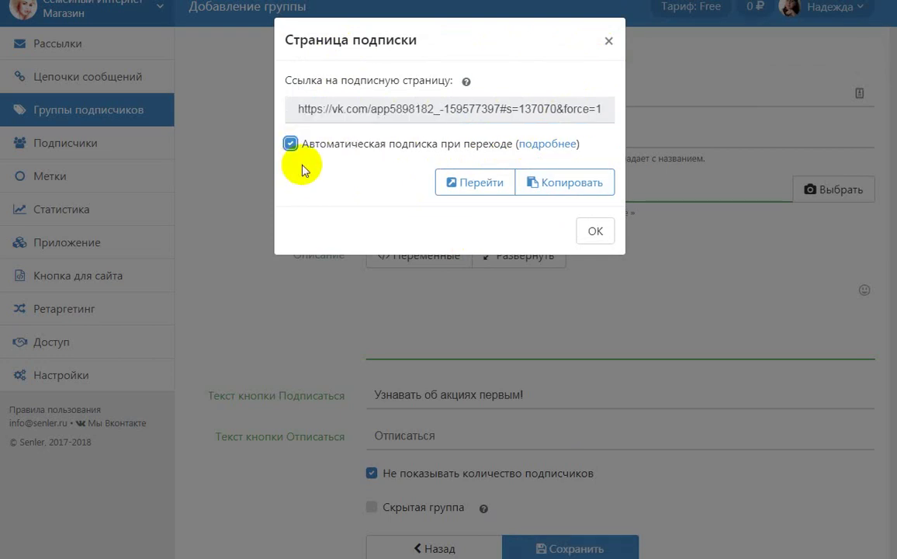
drag(294, 107, 617, 116)
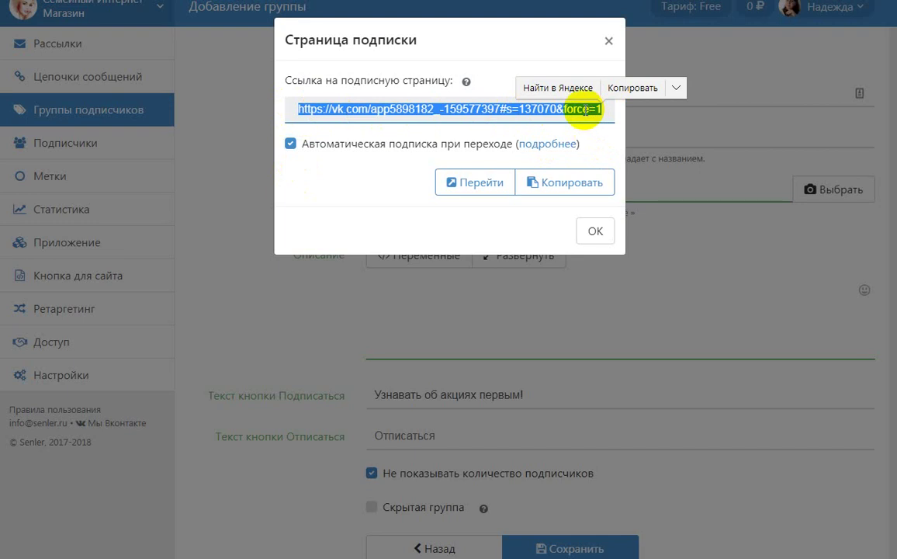
click(595, 232)
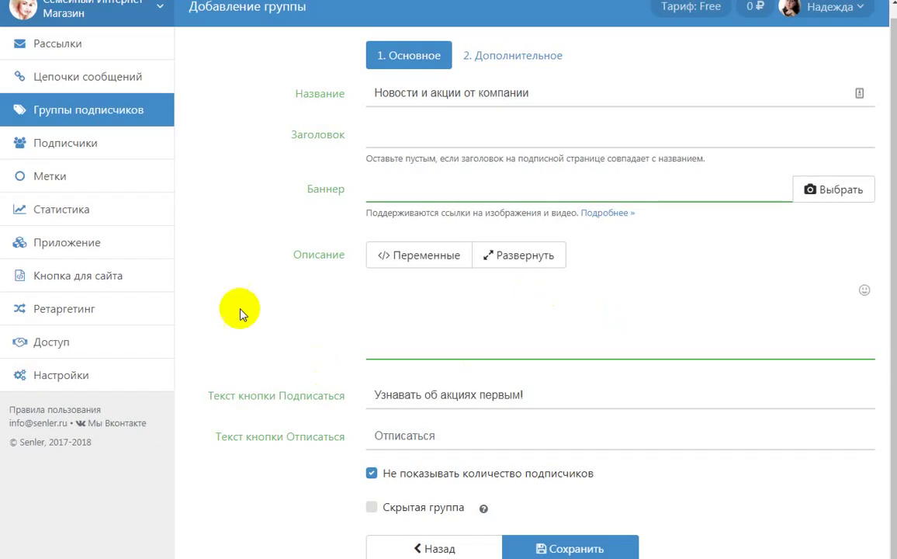
click(94, 117)
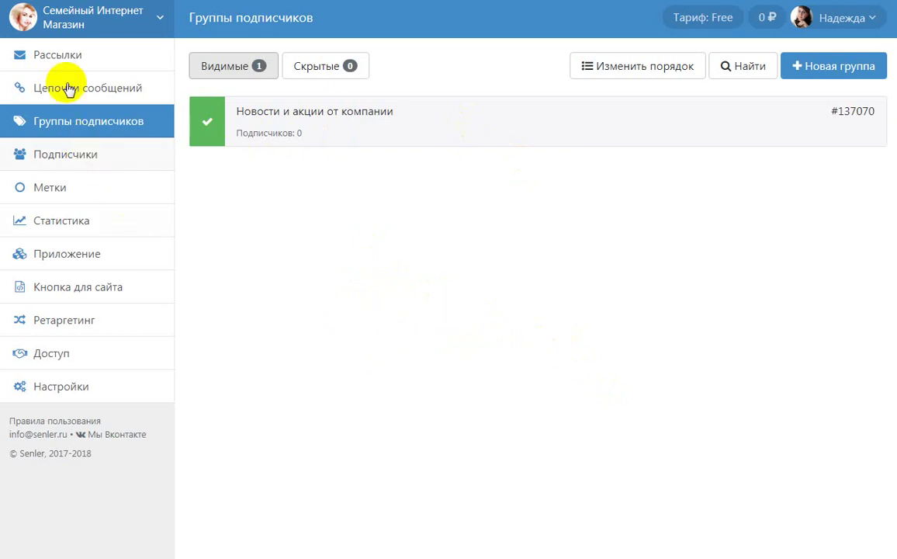
Step: Start a new mailing and name it "Первое письмо"
click(95, 55)
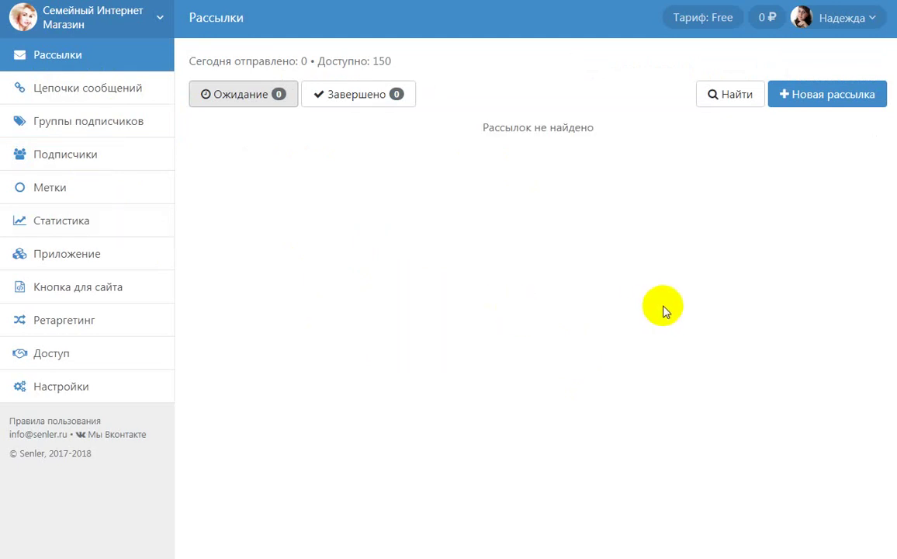
click(824, 99)
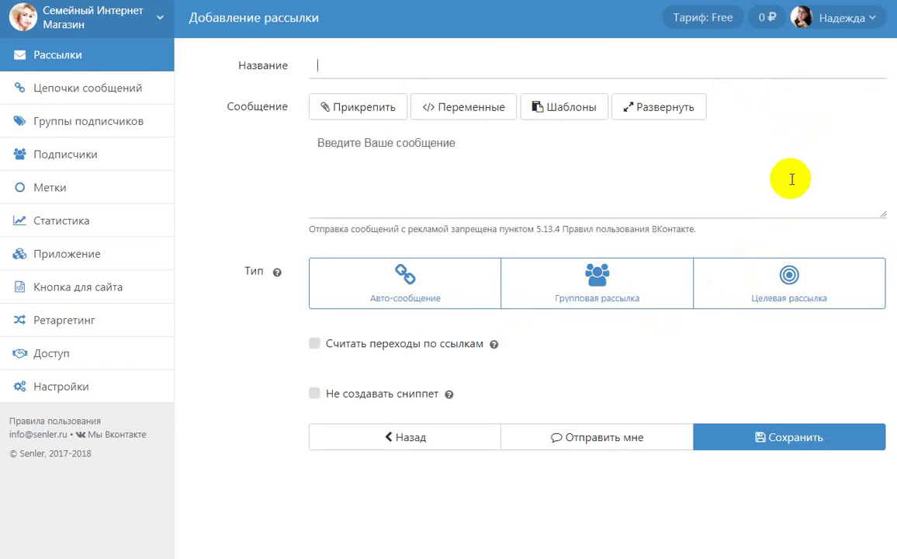
click(344, 63)
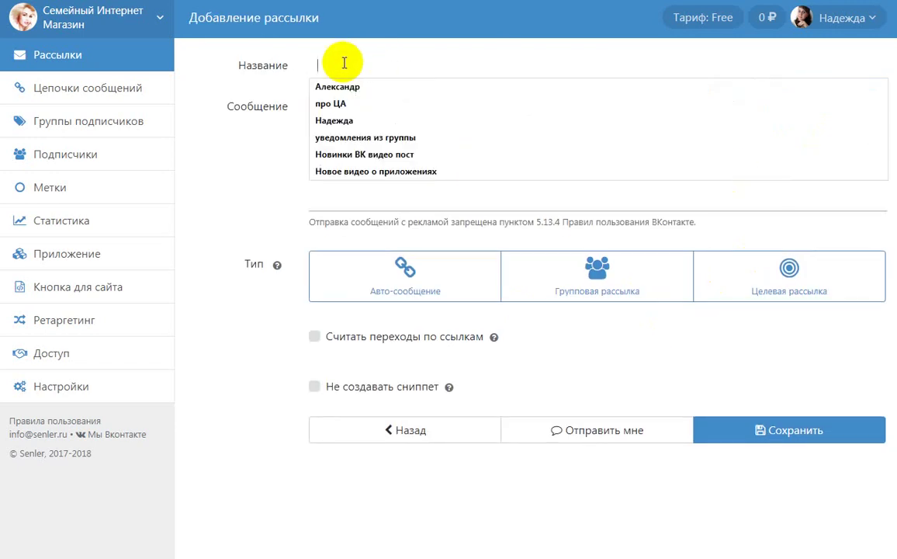
text(Первое письмо)
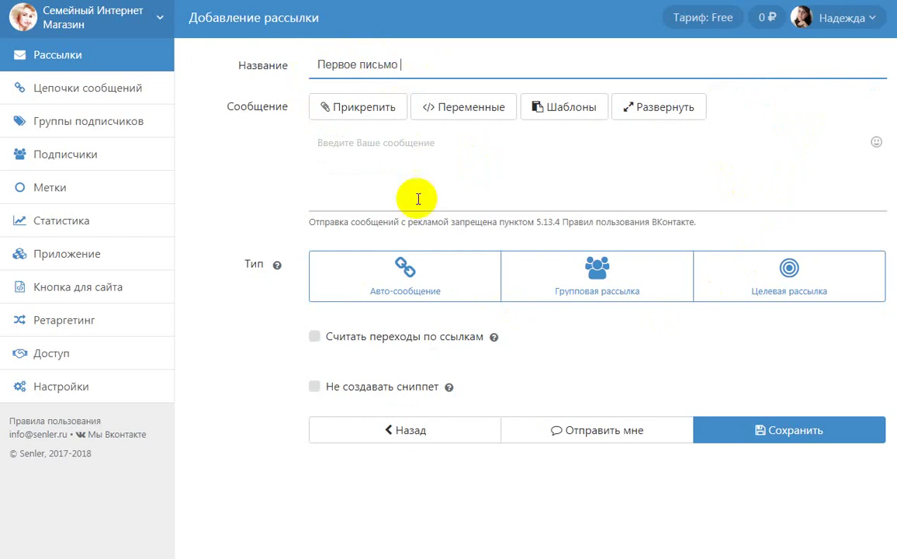
click(376, 156)
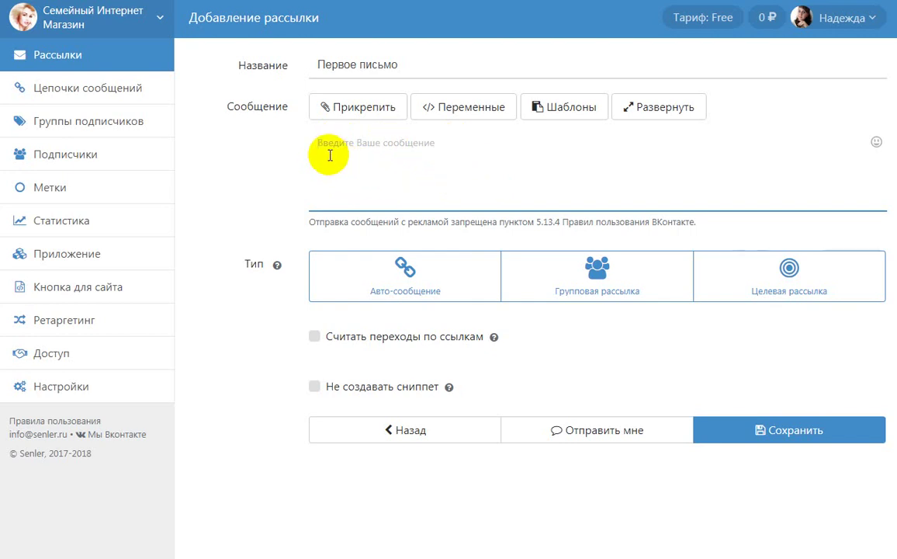
Step: Make the mailing an auto-message for the "Новости и акции от компании" subscriber group and enable counting of link clicks
click(395, 274)
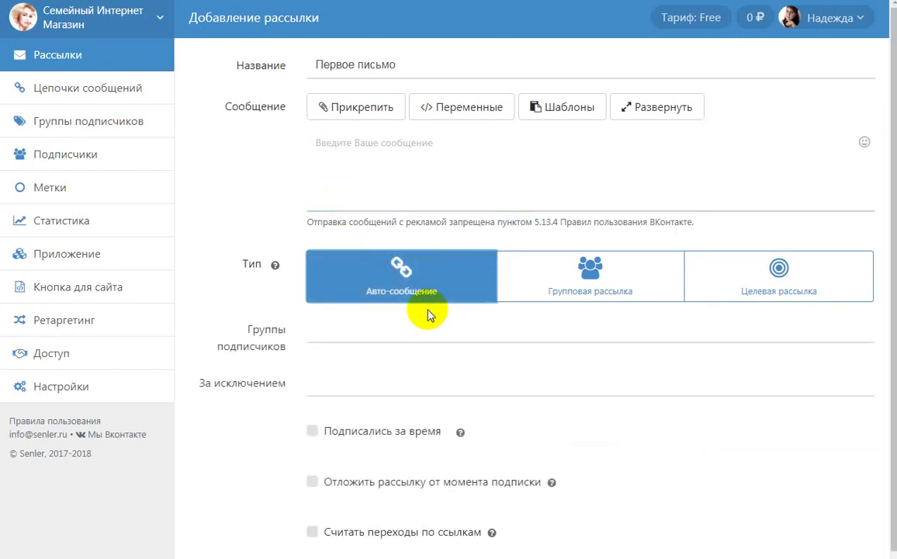
click(382, 331)
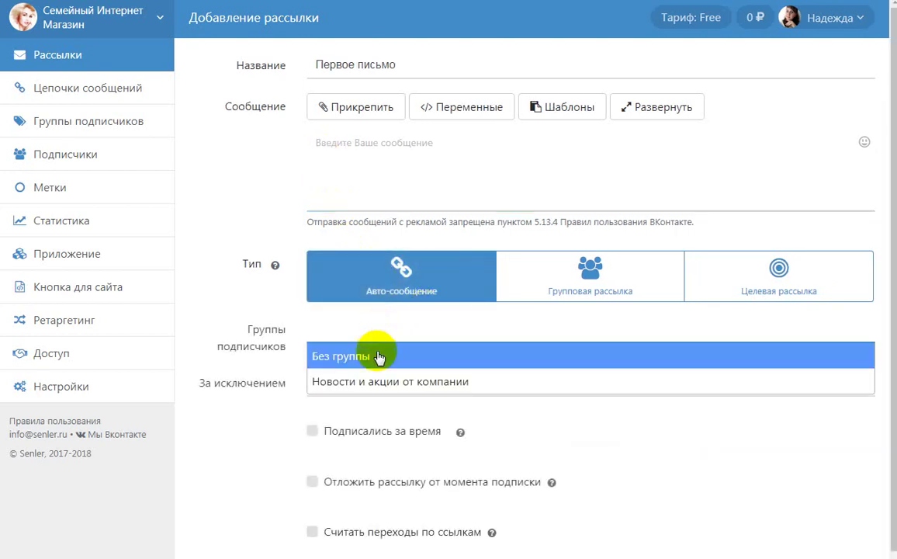
click(369, 392)
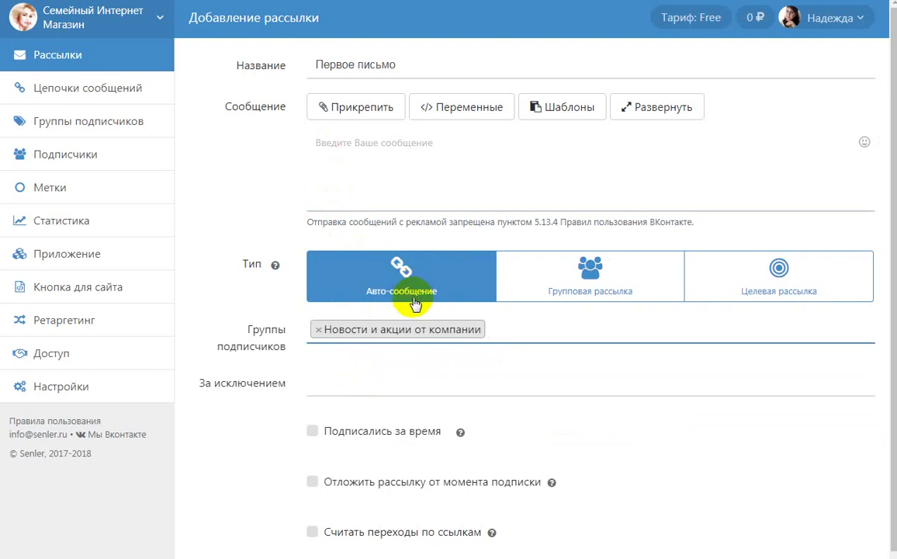
scroll(571, 423, down, 1)
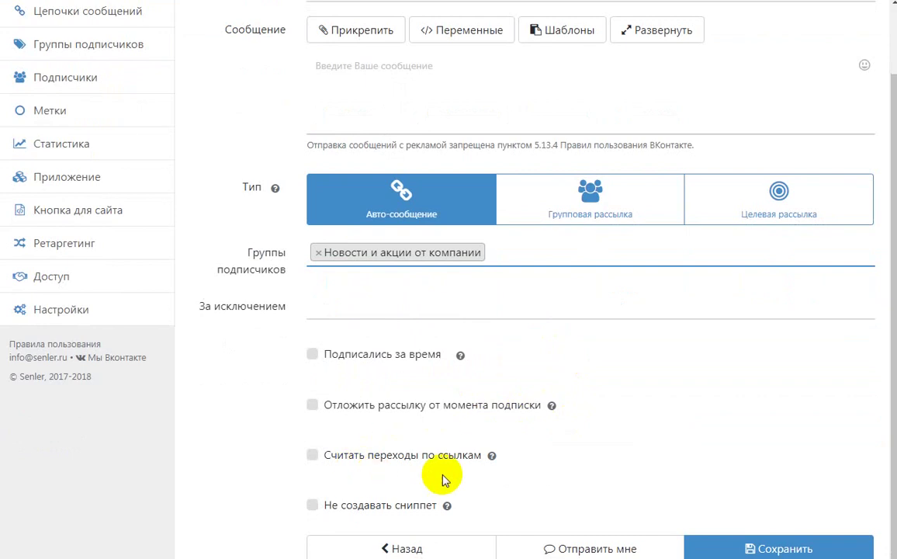
click(313, 455)
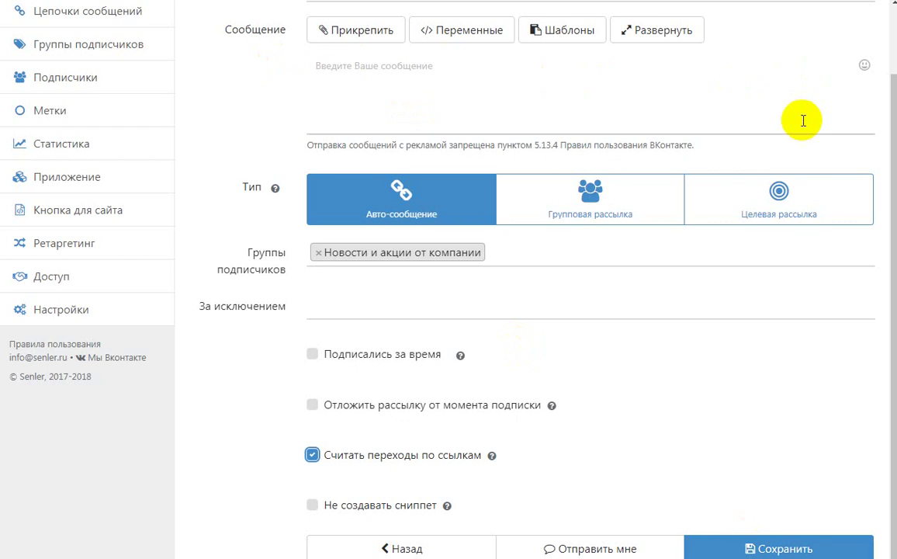
Step: Enter "подписка" as the message text, then save the mailing and activate it immediately
click(318, 70)
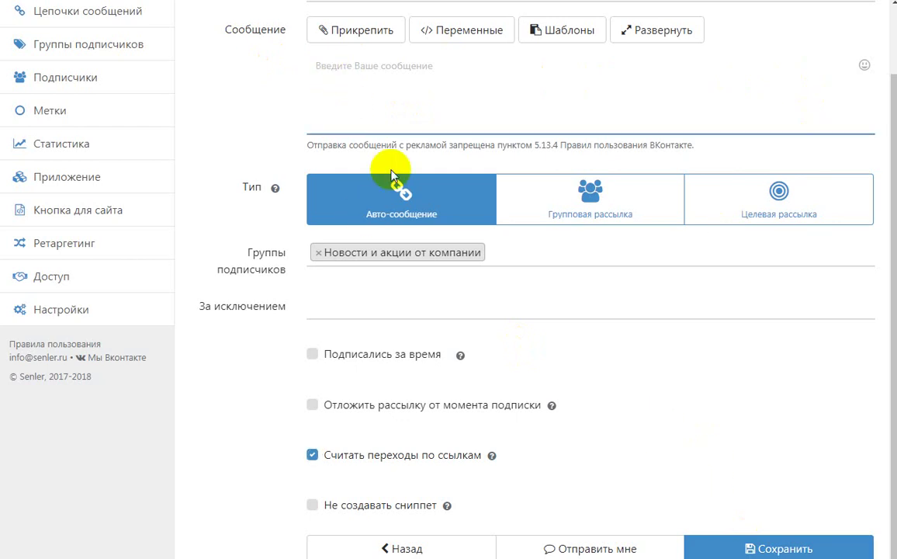
text(подписка)
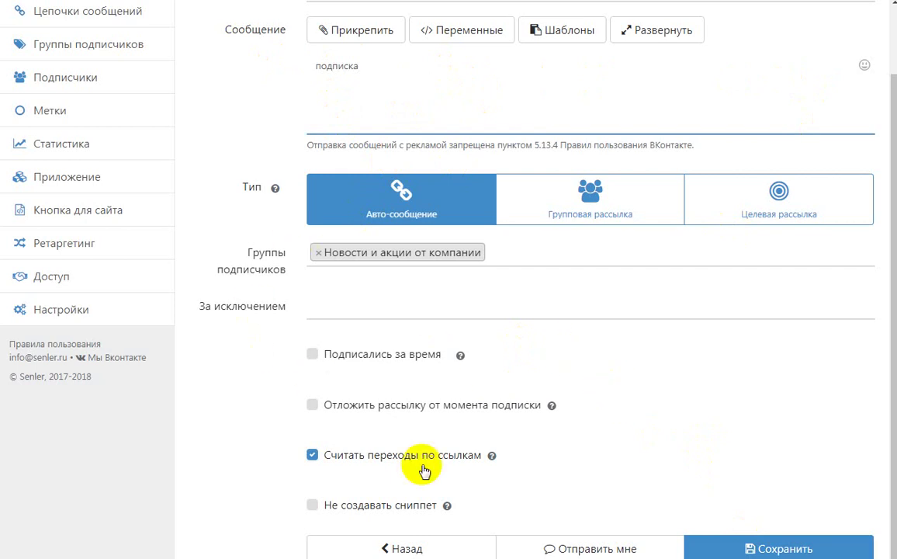
click(782, 547)
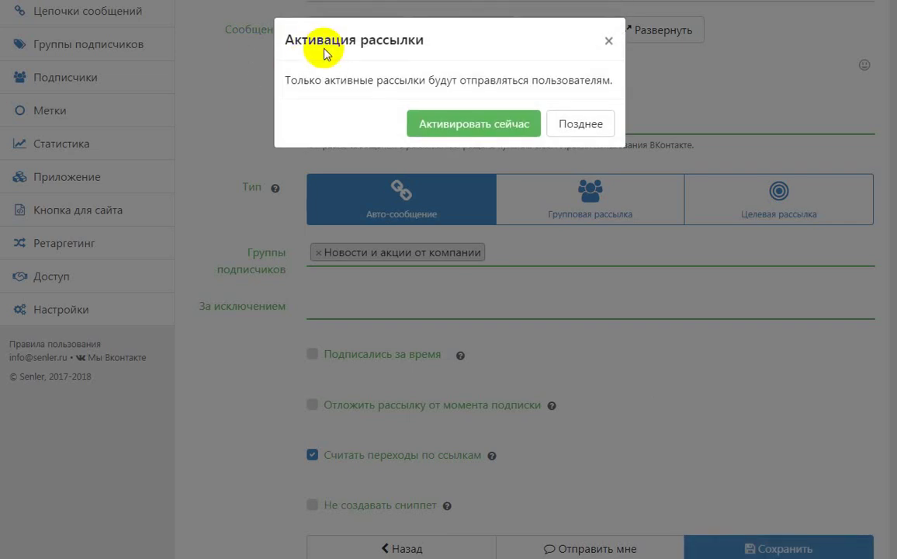
click(427, 125)
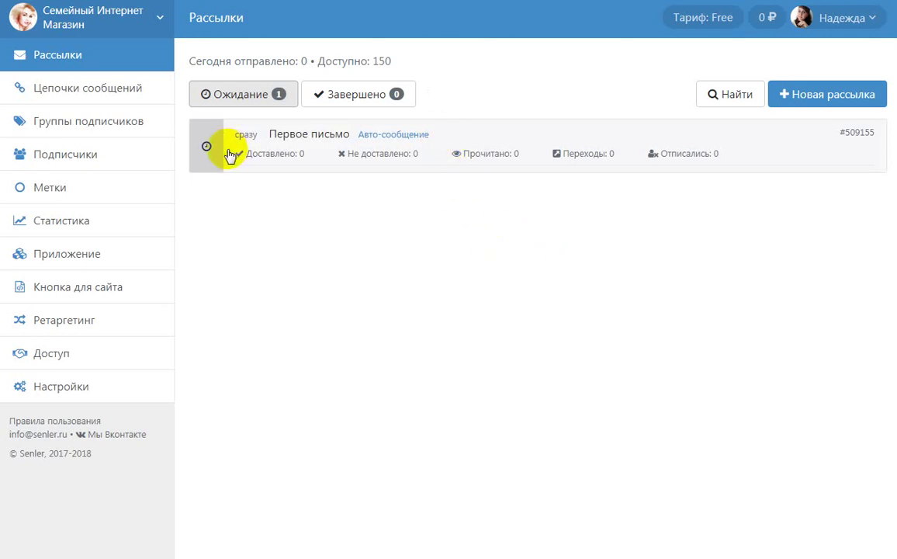
Step: Copy the subscription page link of the "Новости и акции от компании" subscriber group
click(125, 124)
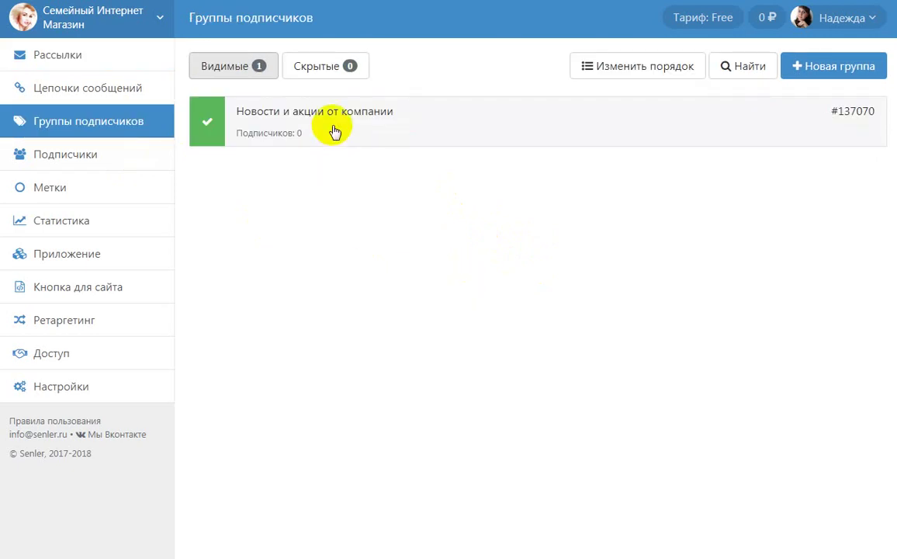
click(379, 116)
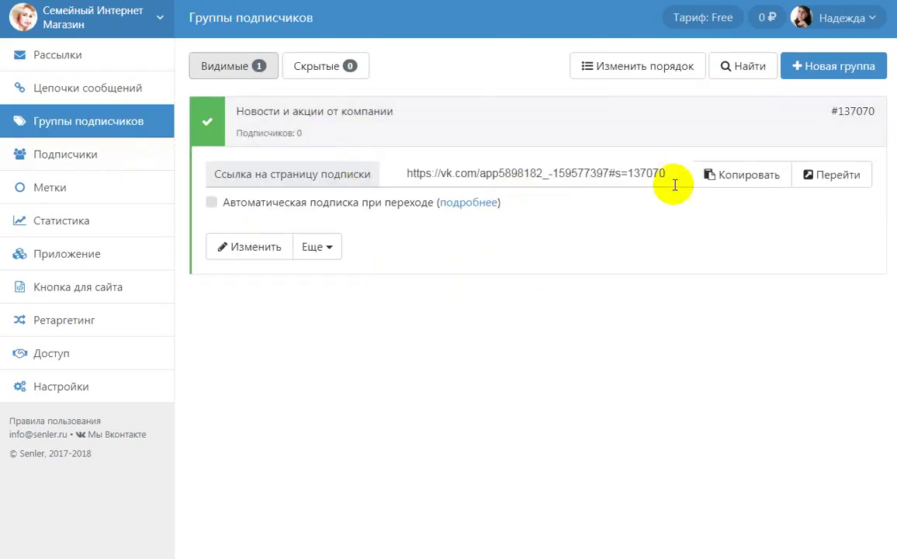
click(739, 176)
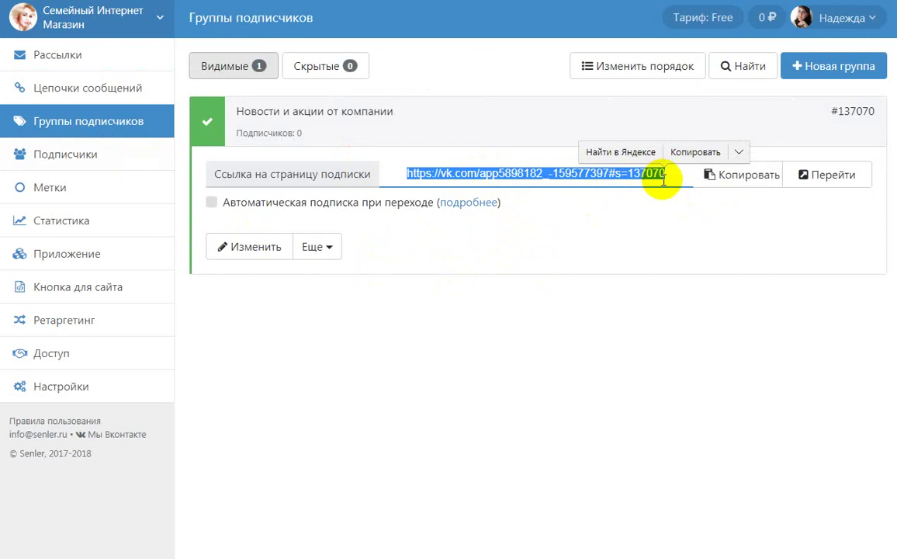
click(470, 128)
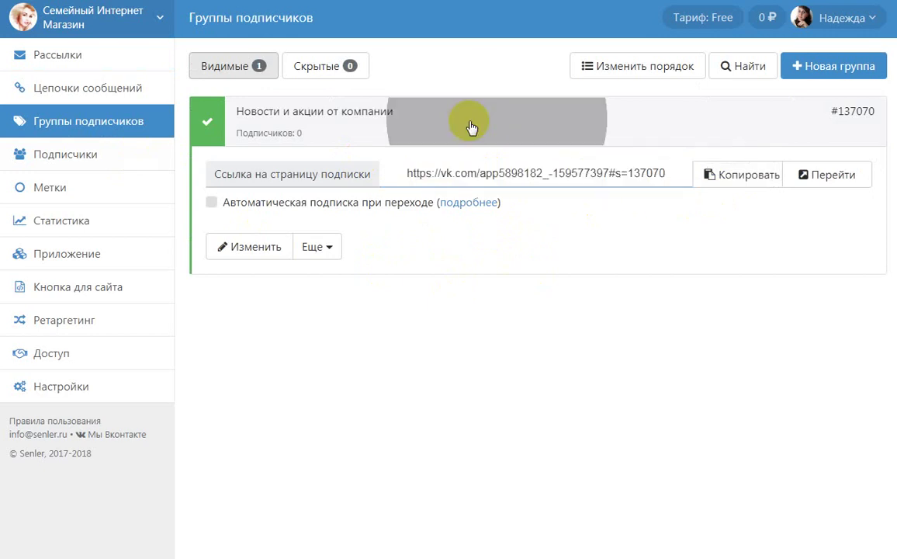
Step: Open the copied subscription link in a new browser tab
key(ctrl+t)
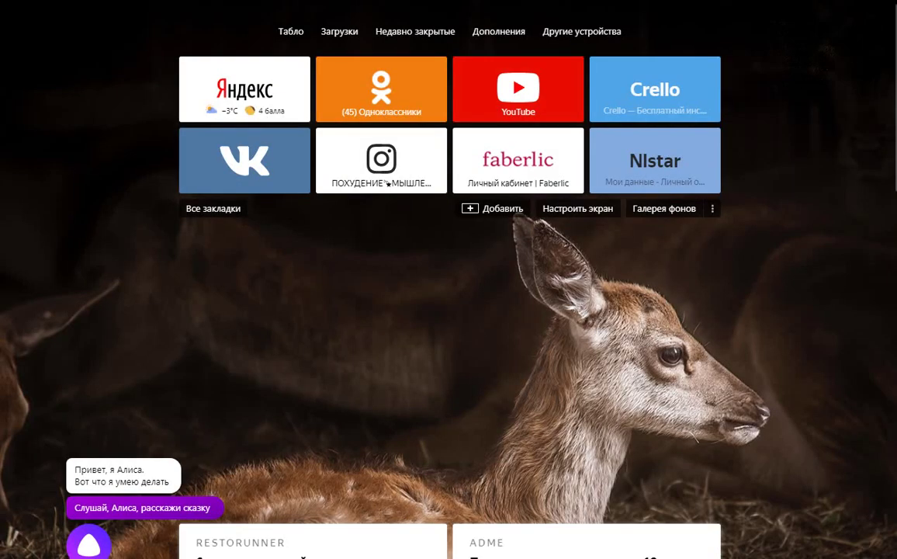
right_click(531, 1)
click(582, 51)
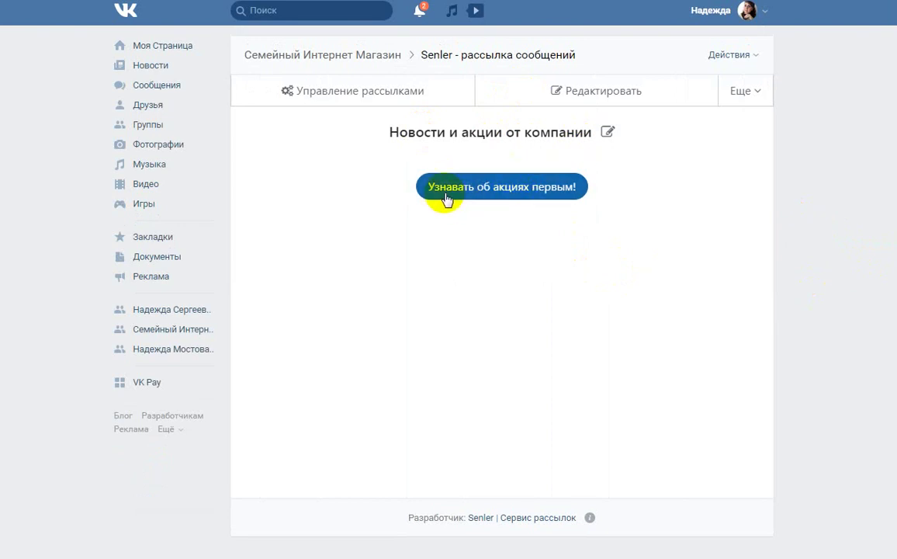
Step: Subscribe to the group's news on the VK page, allow messages from the community and view the message sent
click(523, 194)
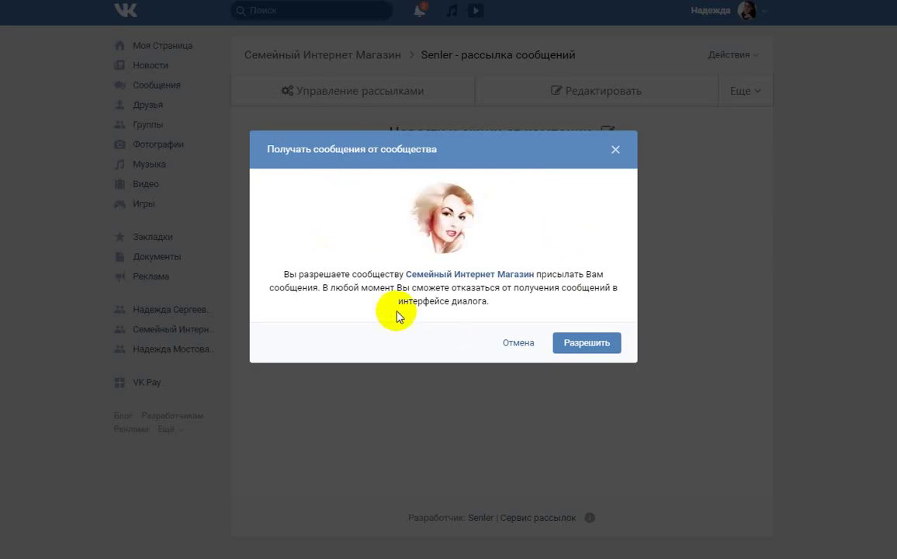
click(588, 346)
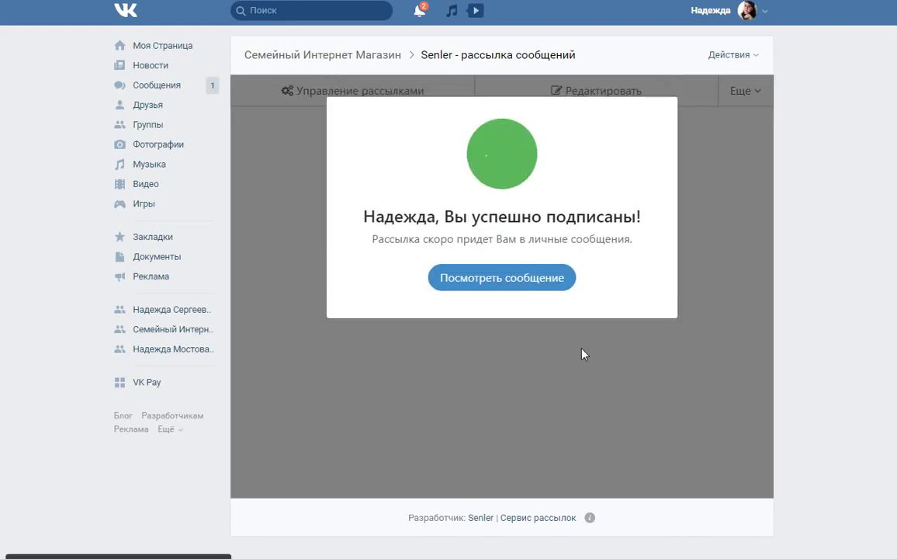
click(500, 281)
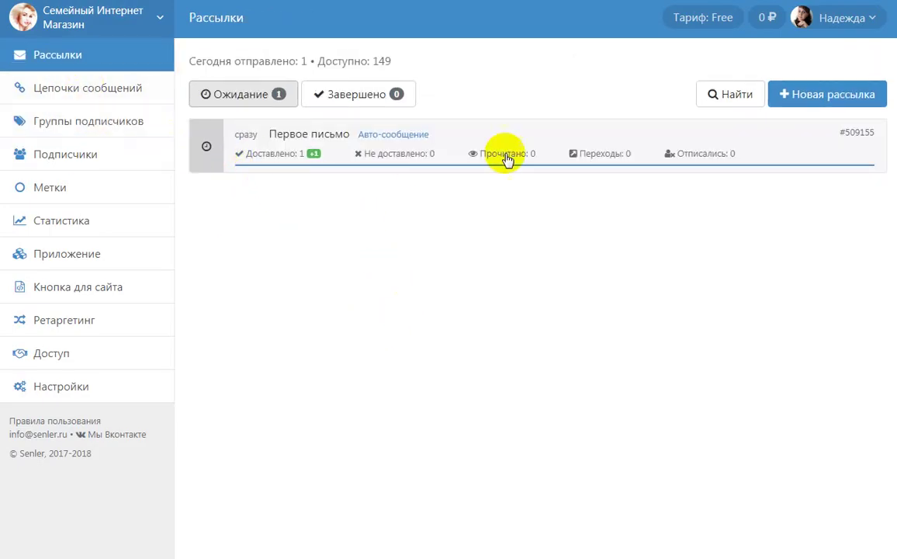
Step: Examine the details of the "Первое письмо" mailing in Senler and the list of message chains
click(512, 140)
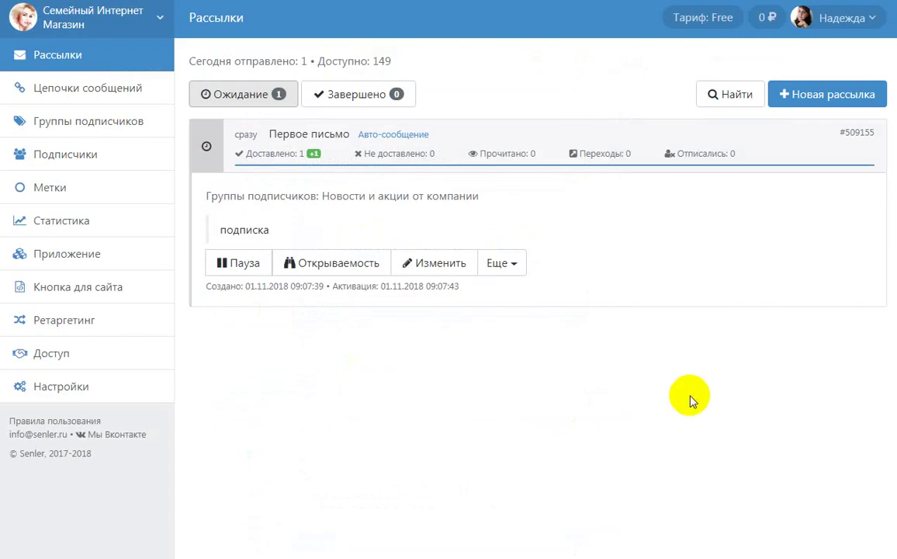
click(125, 87)
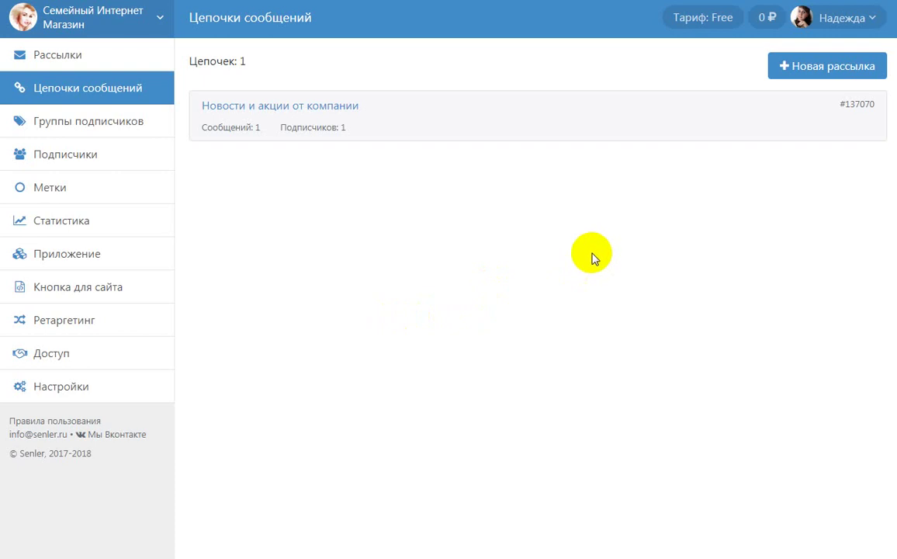
Step: Start a new group mailing addressed to the "Новости и акции от компании" subscriber group
click(821, 73)
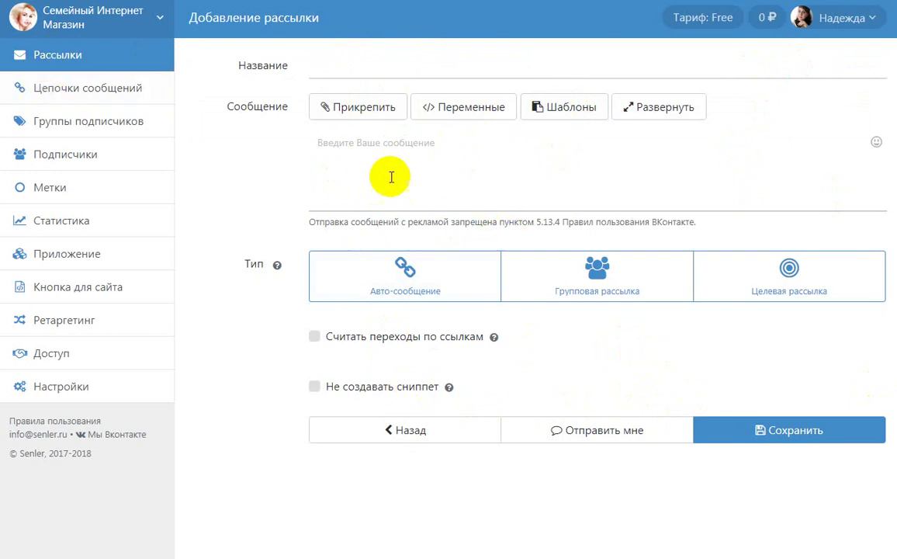
click(463, 107)
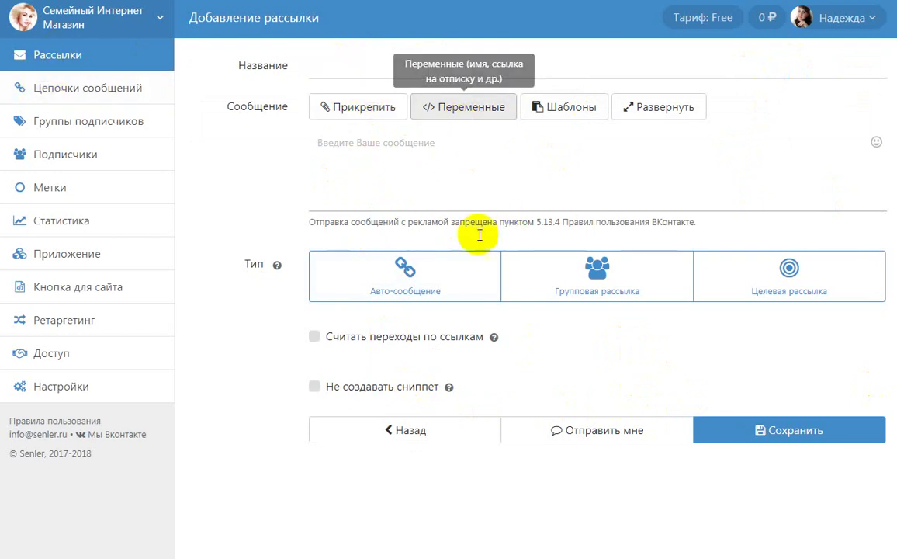
click(613, 294)
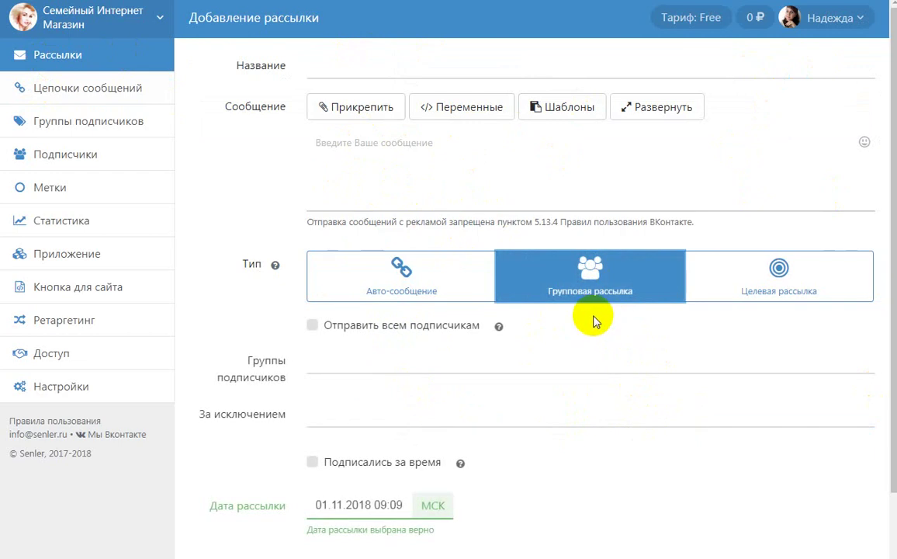
click(360, 360)
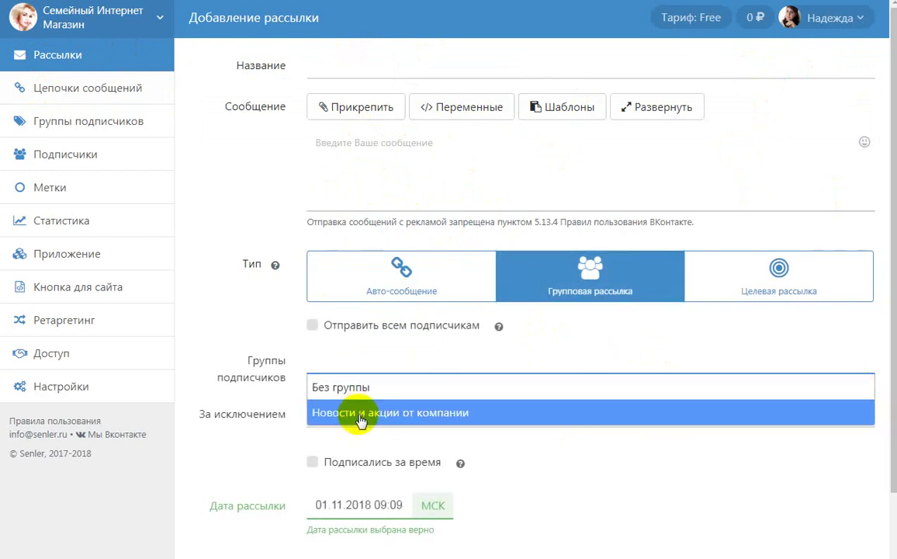
click(371, 414)
Step: Review the group mailing's message and date settings and enable counting of link clicks
scroll(475, 438, down, 2)
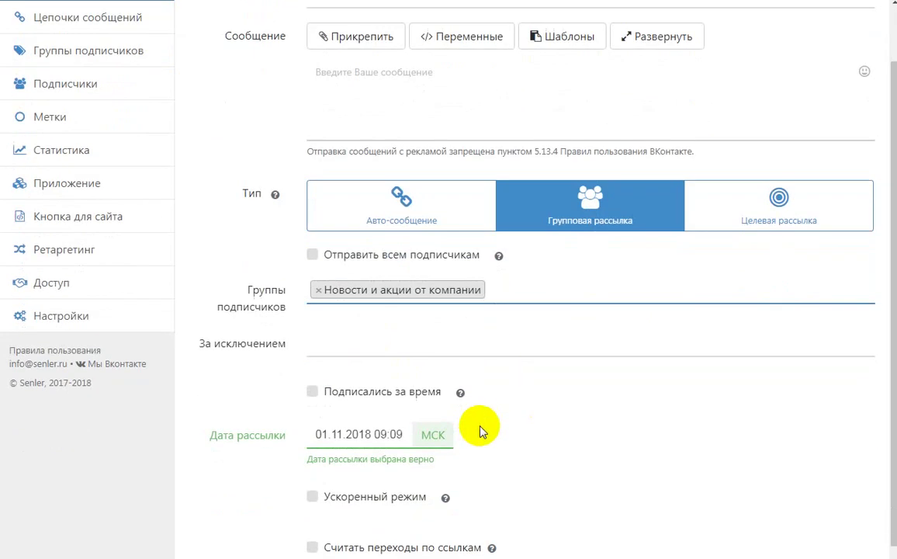
scroll(250, 116, up, 2)
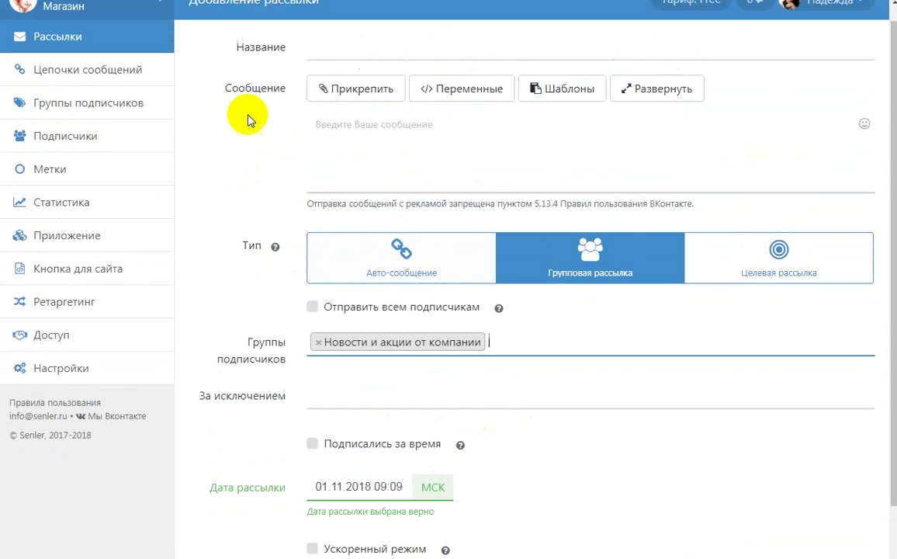
click(338, 159)
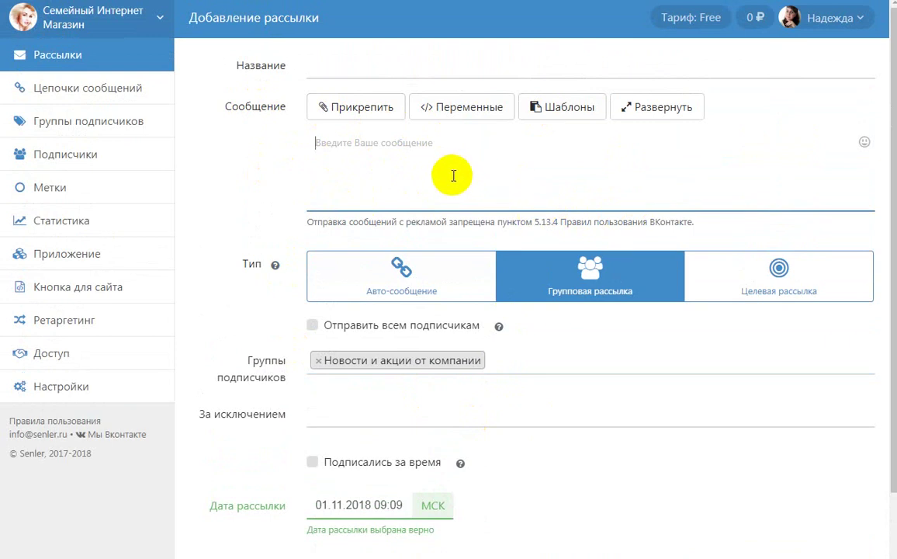
scroll(453, 176, down, 1)
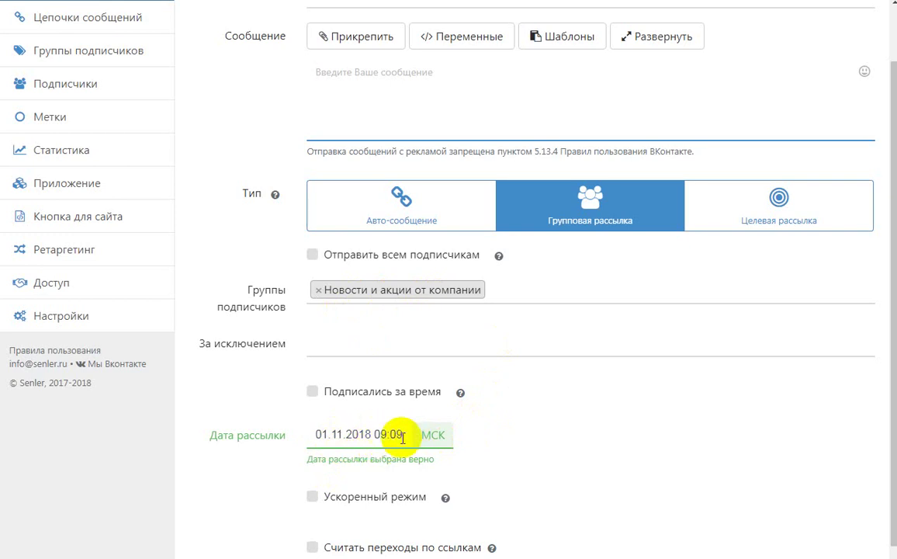
scroll(531, 427, down, 2)
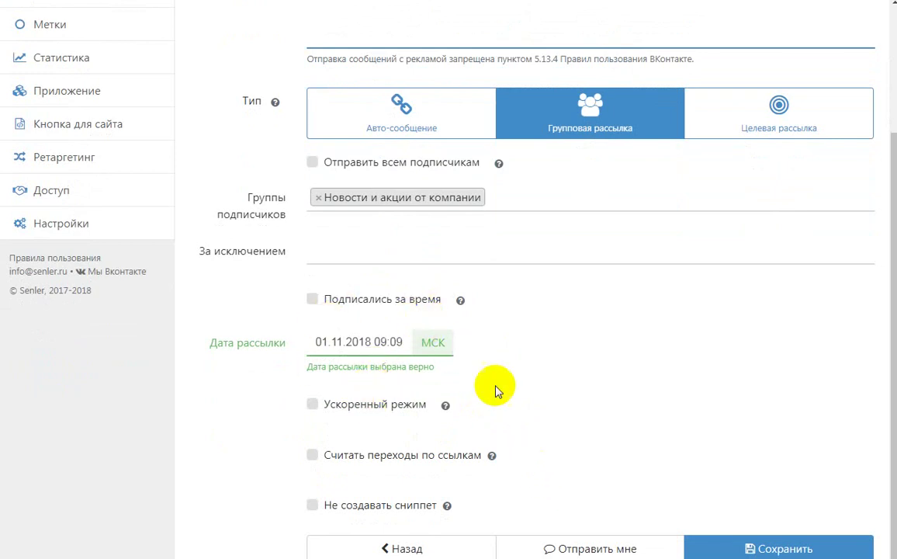
click(315, 457)
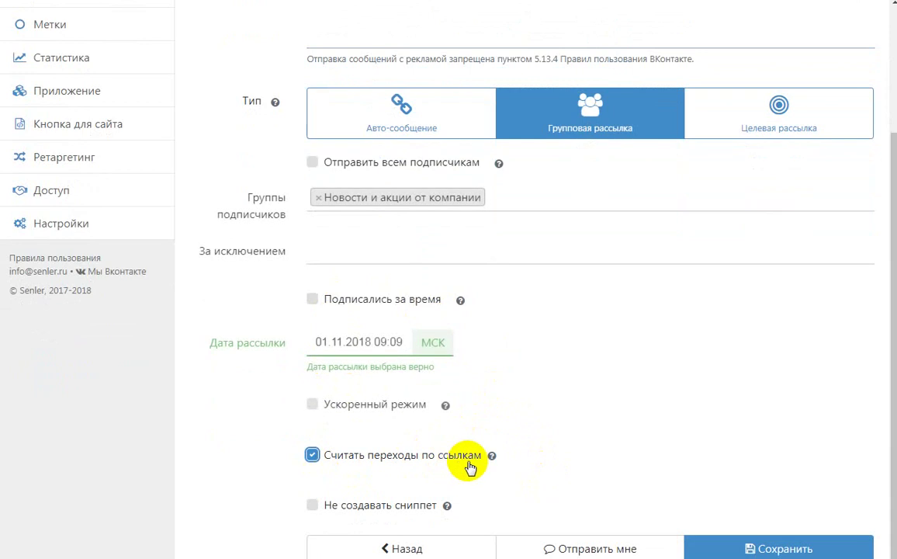
Step: Examine the calendar and time choices for the group mailing's send date
click(386, 341)
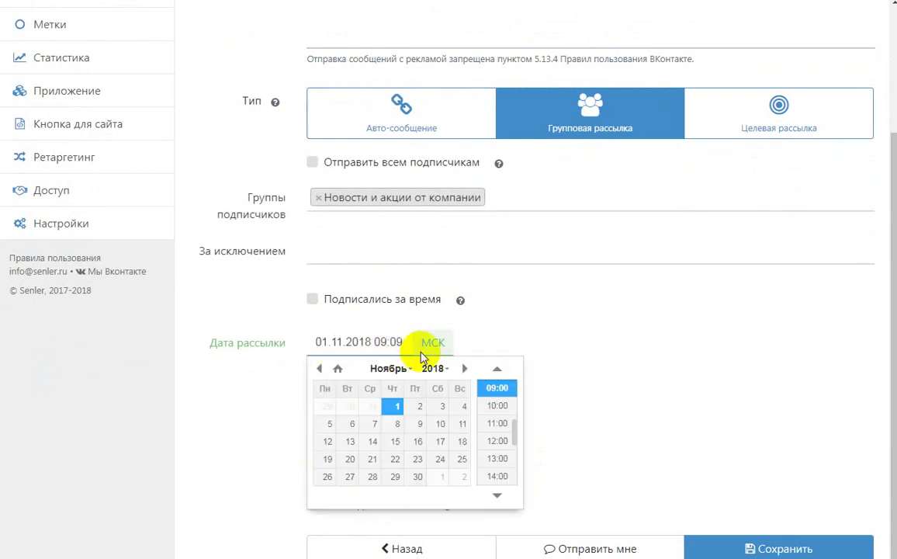
click(316, 362)
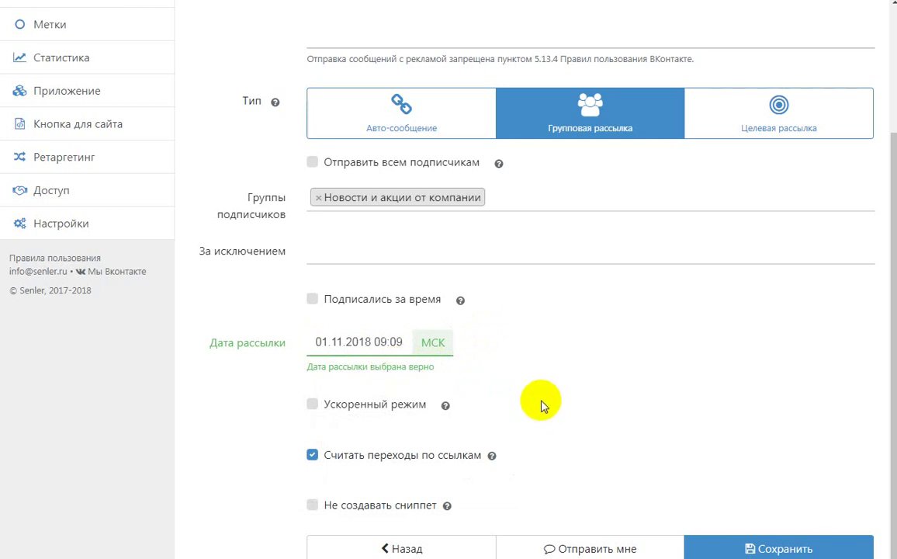
click(553, 120)
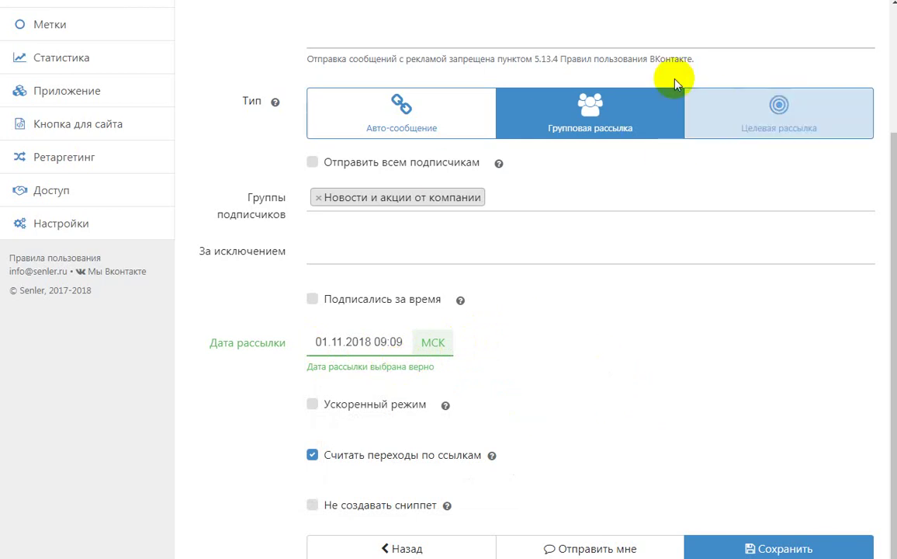
Step: Change the mailing type to "Авто-сообщение" and delay sending by 1 day from the moment of subscription
click(384, 116)
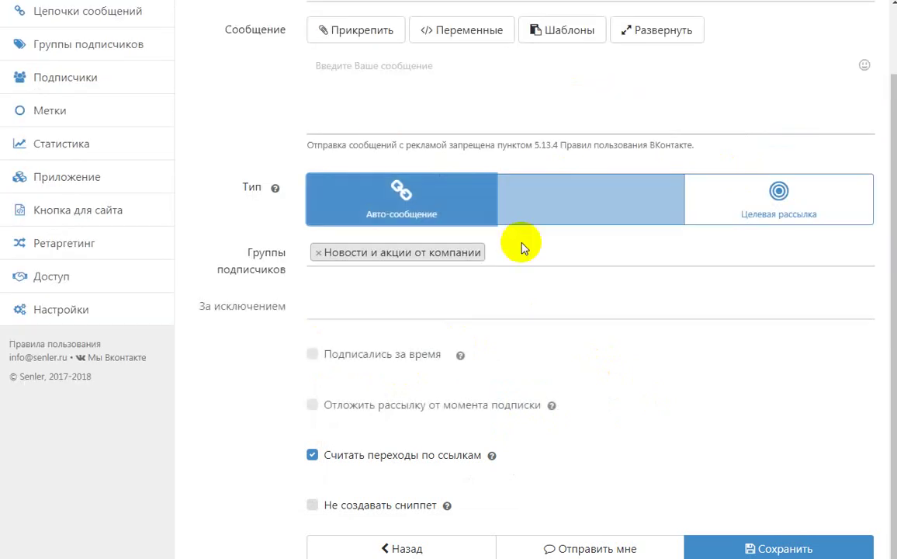
scroll(483, 295, up, 1)
click(483, 295)
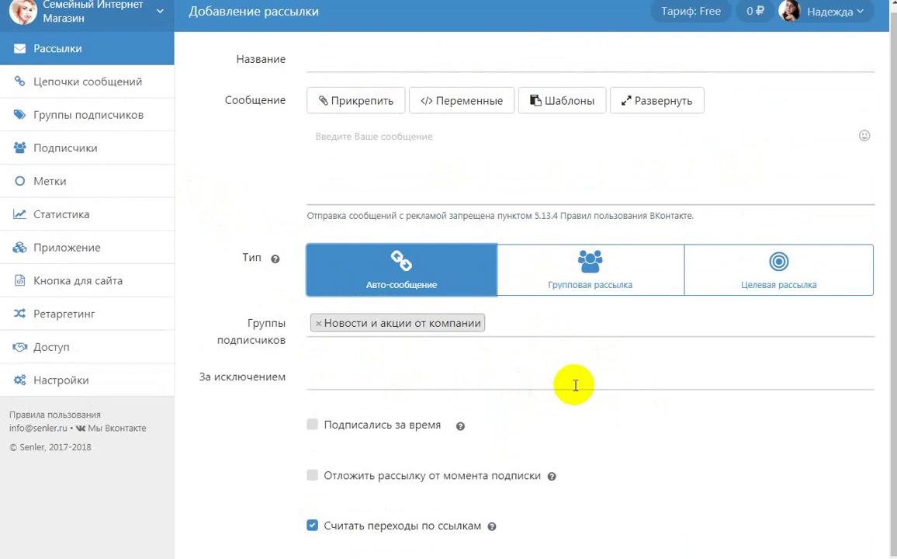
click(400, 259)
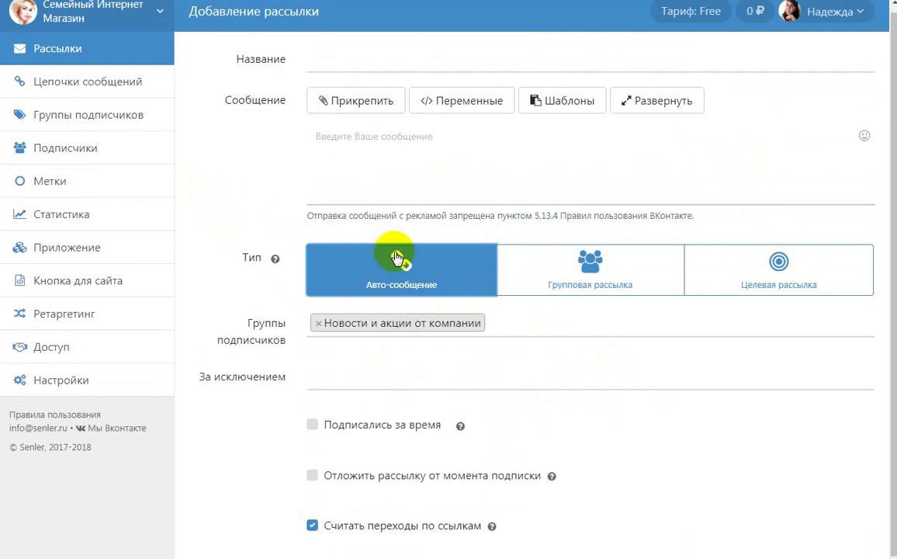
scroll(345, 233, up, 1)
click(357, 274)
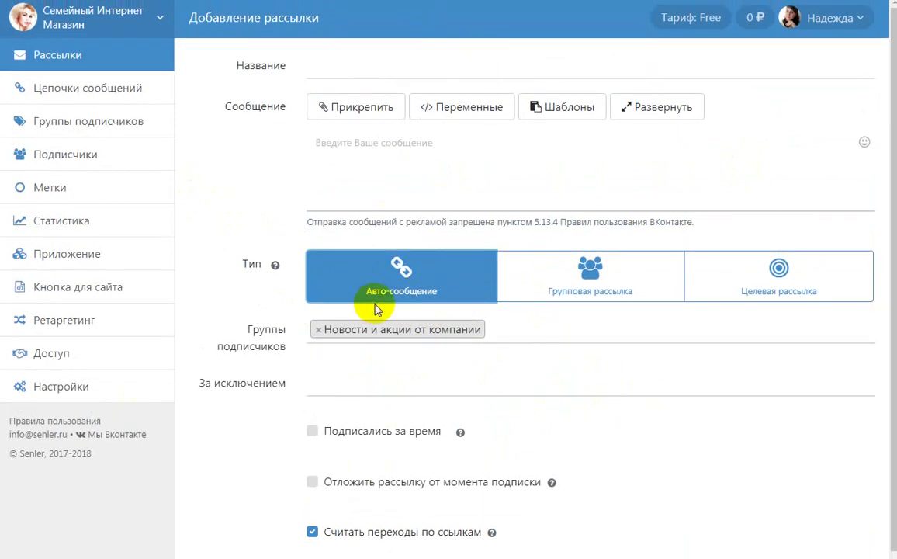
scroll(414, 392, down, 2)
click(440, 220)
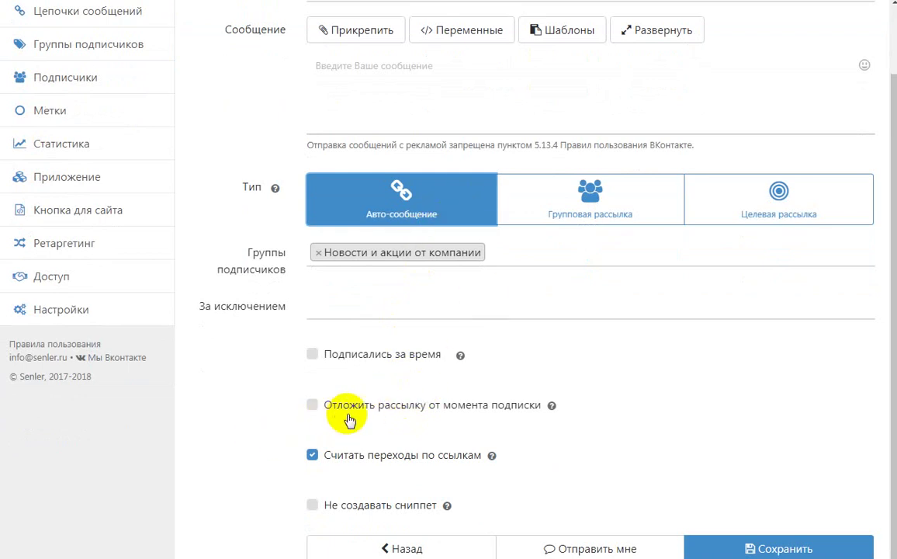
click(421, 409)
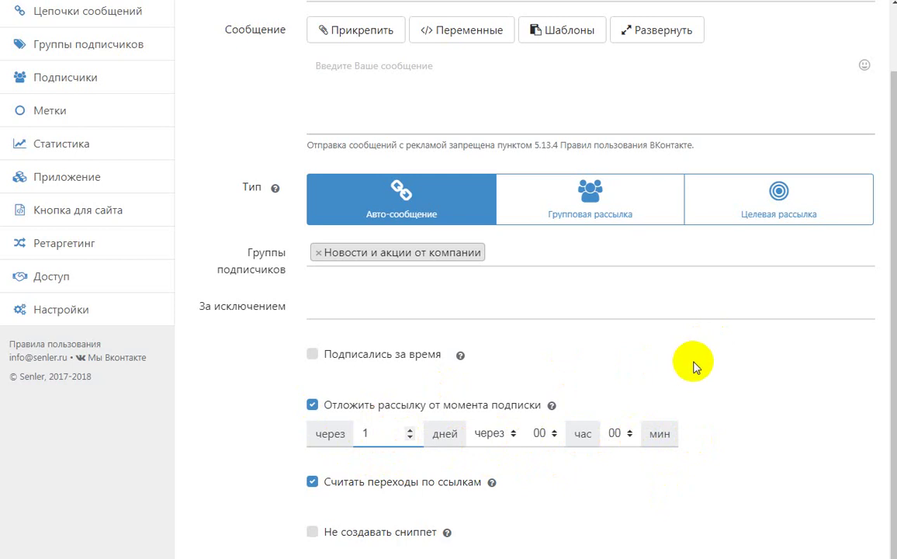
Step: Enter the message "Привет, это второе письмо" and name the mailing "2-е письмо"
scroll(717, 361, down, 1)
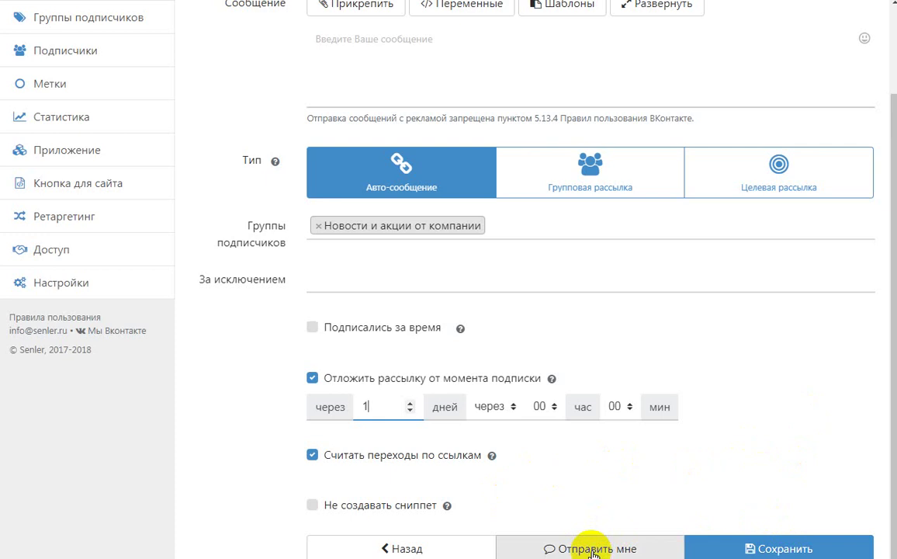
click(384, 48)
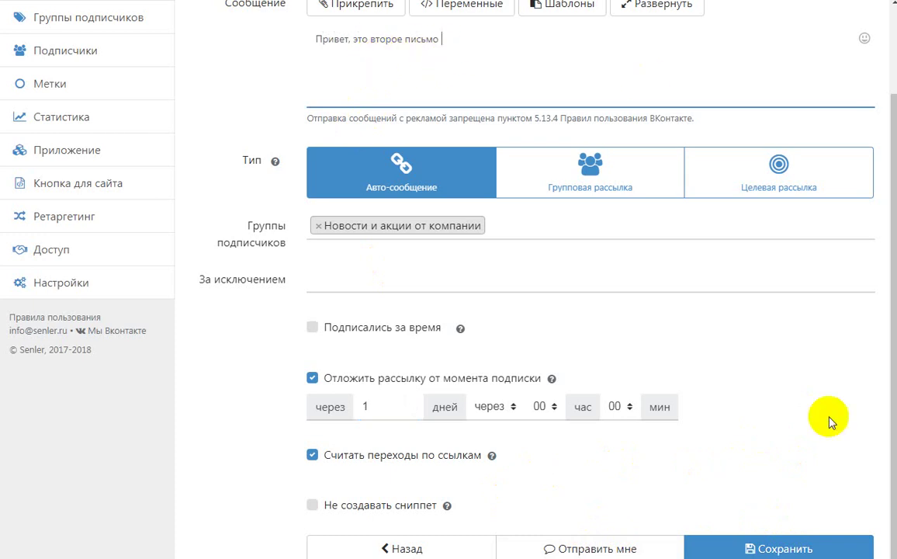
scroll(559, 349, up, 2)
click(346, 72)
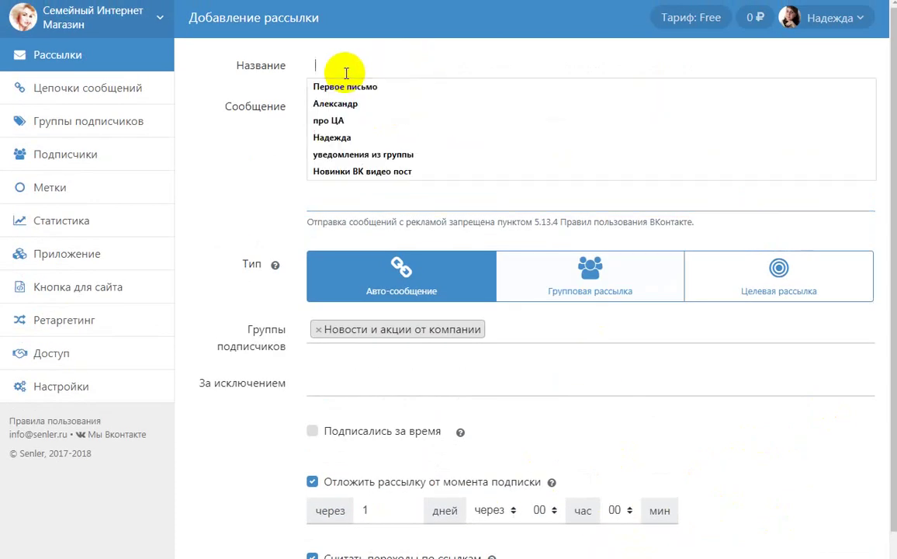
text(2-е письмо)
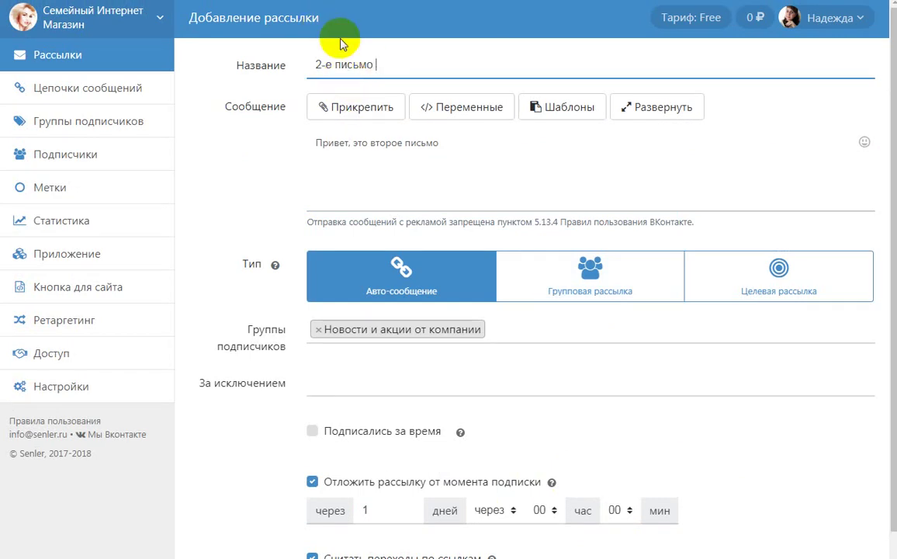
Step: Extend the message with a comma, the "Полное имя" variable (%fullname%) and an exclamation mark
click(468, 165)
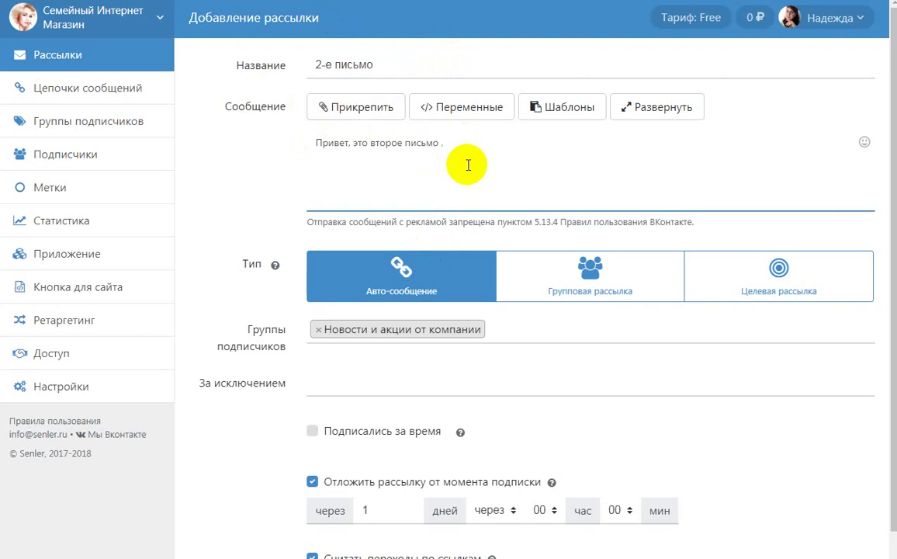
click(466, 113)
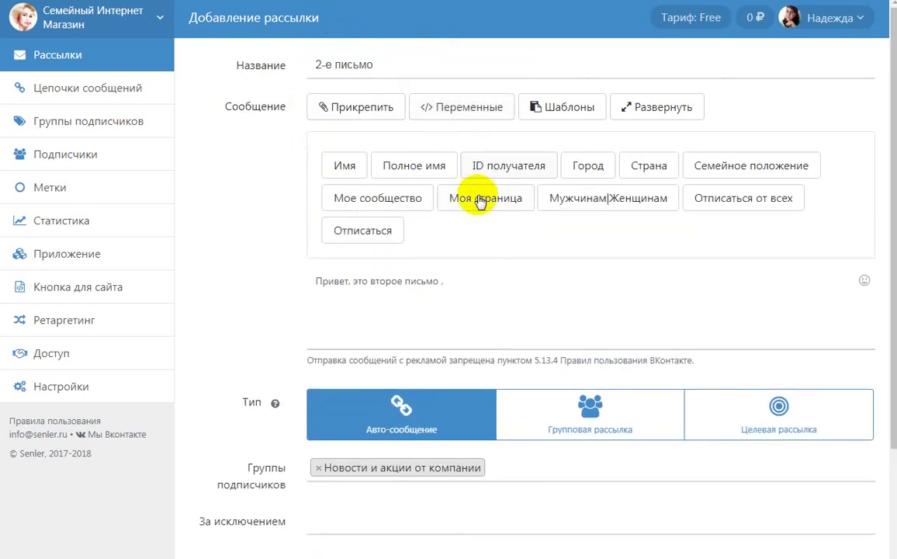
click(402, 171)
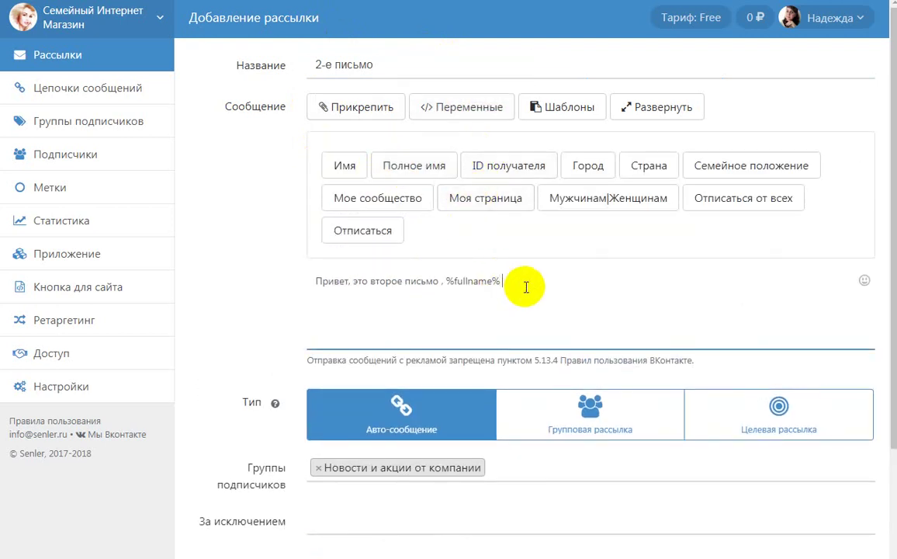
text(!)
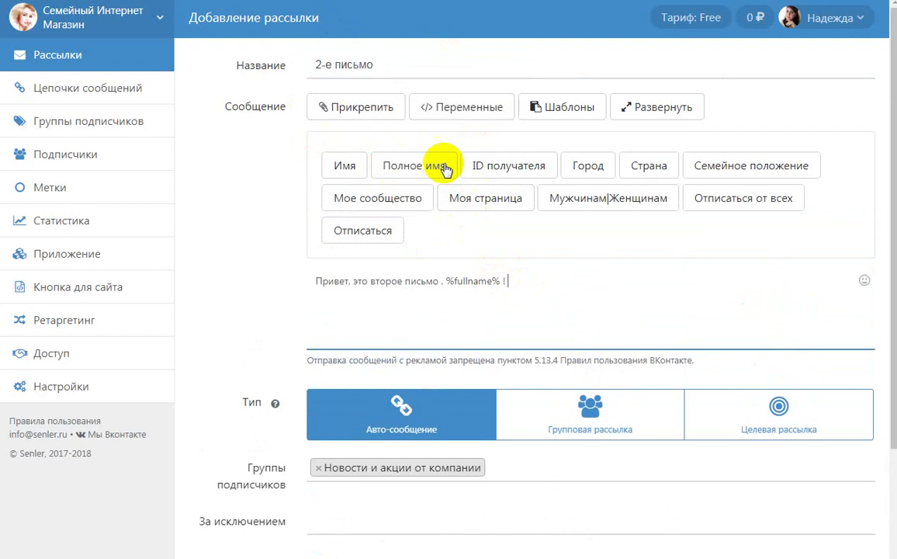
click(458, 106)
Step: Send yourself a test of the second message and view it in the VK conversation with "Семейный Интернет Магазин"
scroll(625, 252, down, 2)
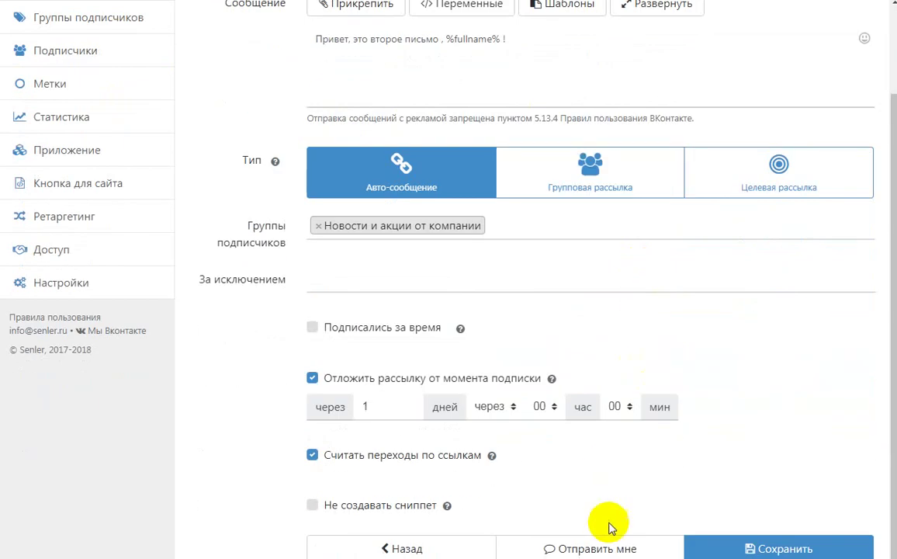
click(617, 548)
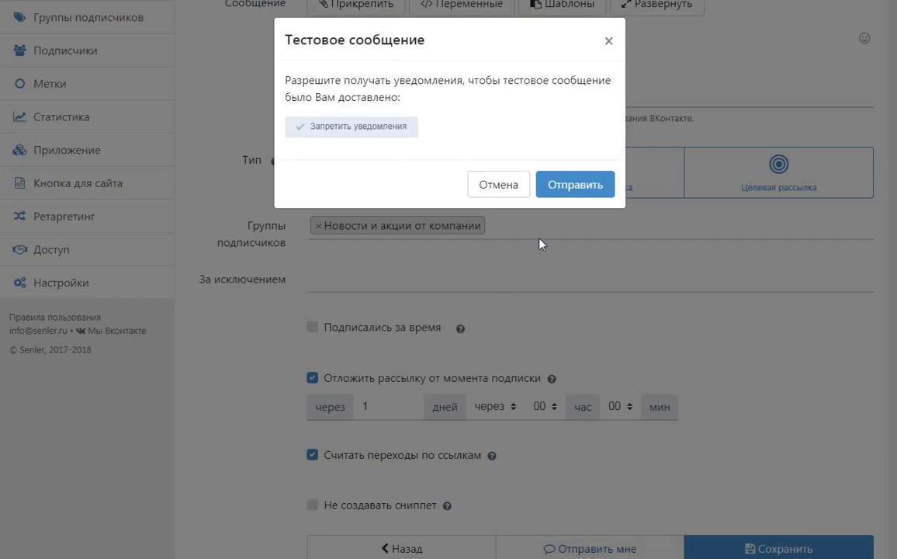
click(573, 185)
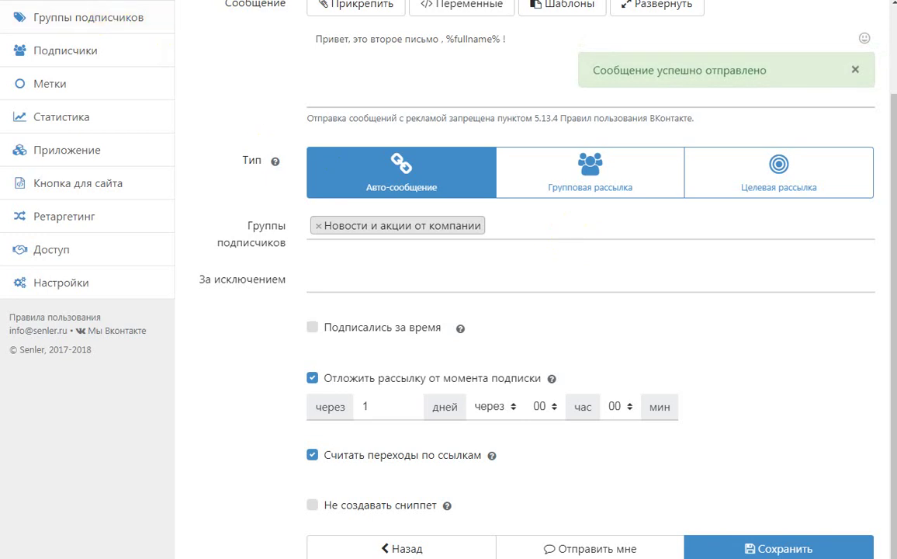
click(32, 2)
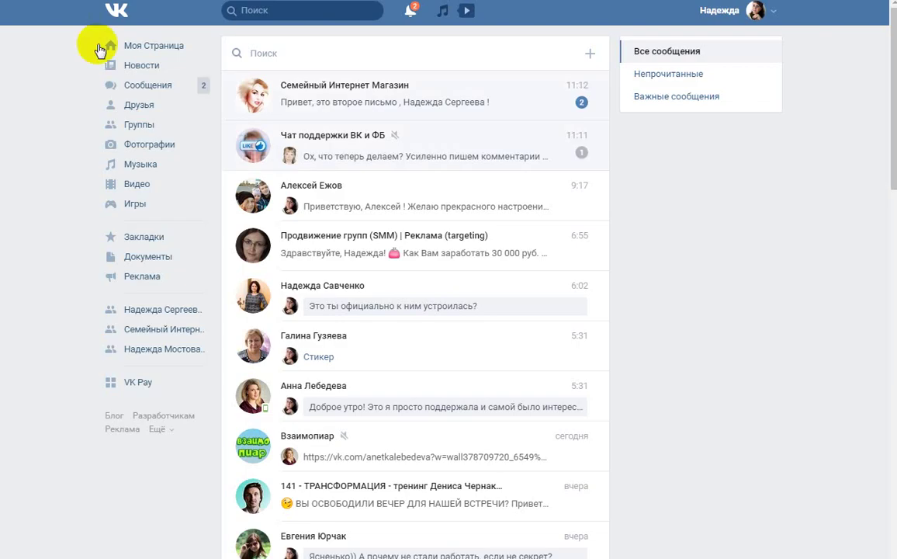
click(493, 95)
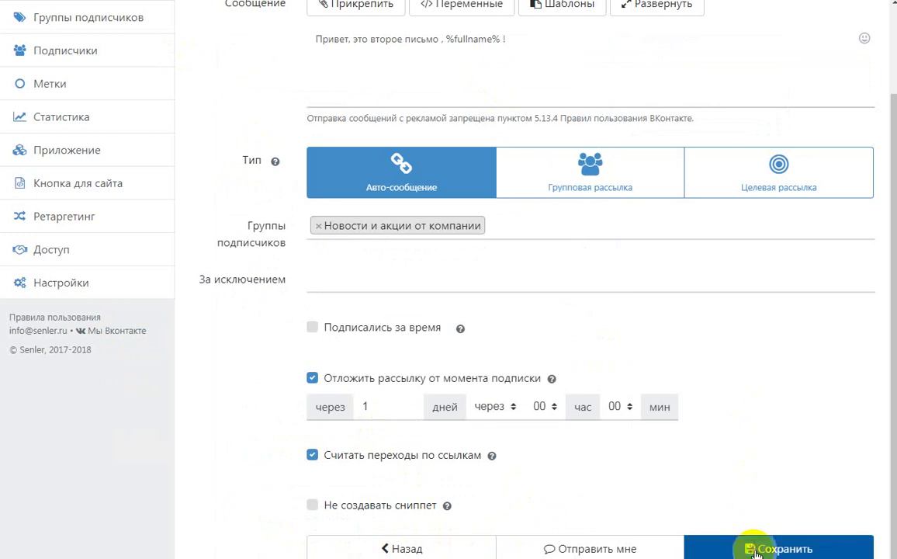
Step: Save the "2-е письмо" mailing and activate it immediately
click(754, 548)
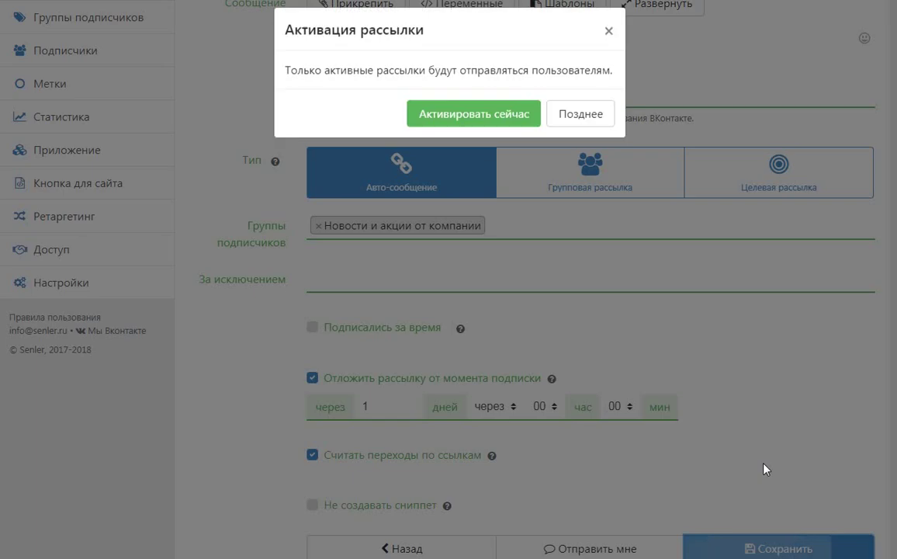
click(462, 133)
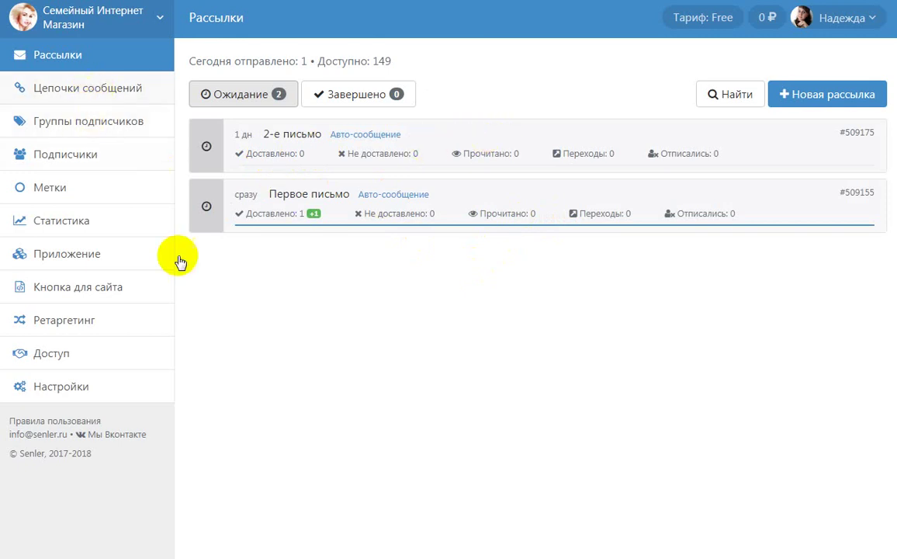
Step: Start another auto-message mailing, enable the delay from the moment of subscription and review its settings
click(824, 96)
click(403, 289)
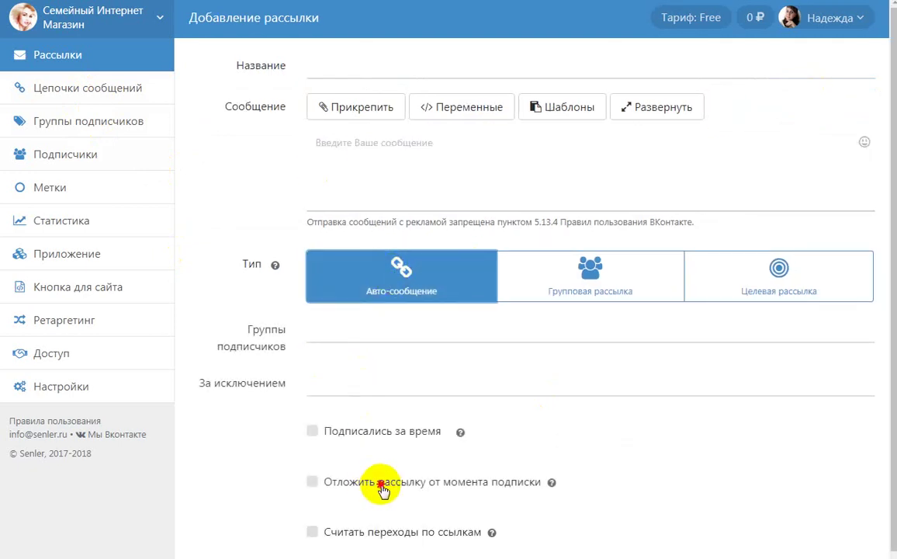
click(384, 484)
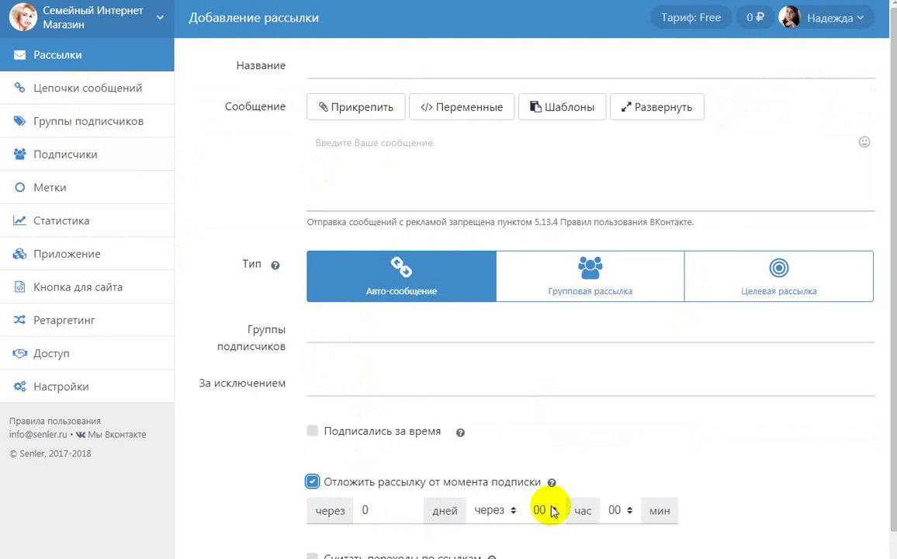
scroll(657, 441, down, 3)
scroll(488, 431, up, 3)
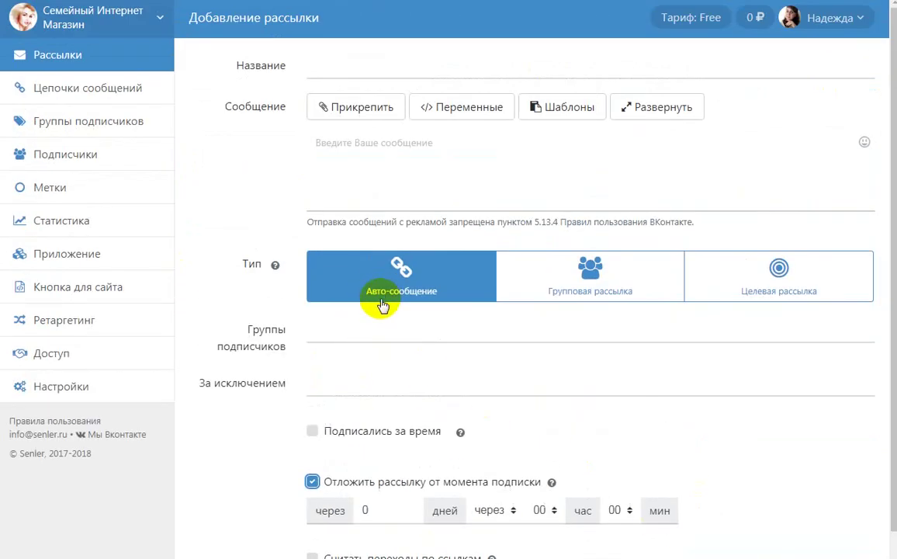
Step: Switch to VK, open the "Семейный Интернет Магазин" community, accept the bot rules and look over the page
click(108, 60)
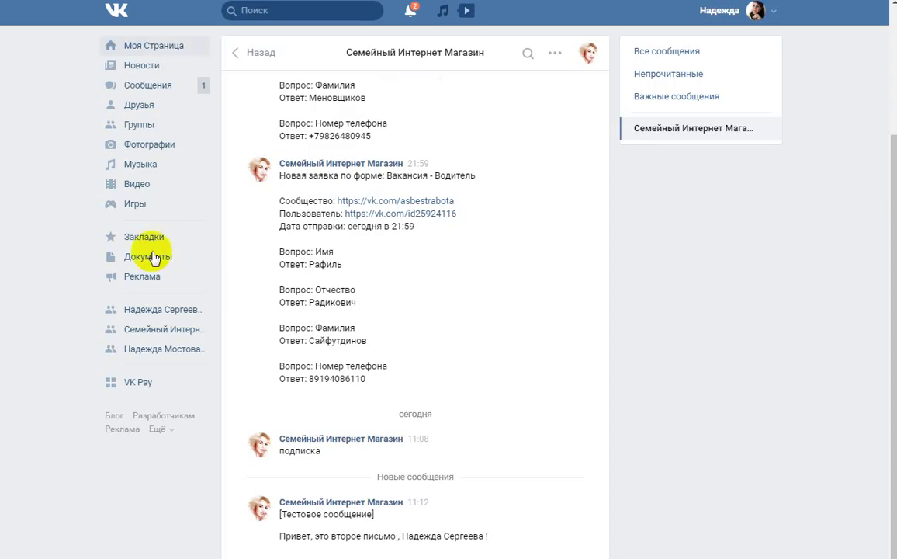
click(149, 334)
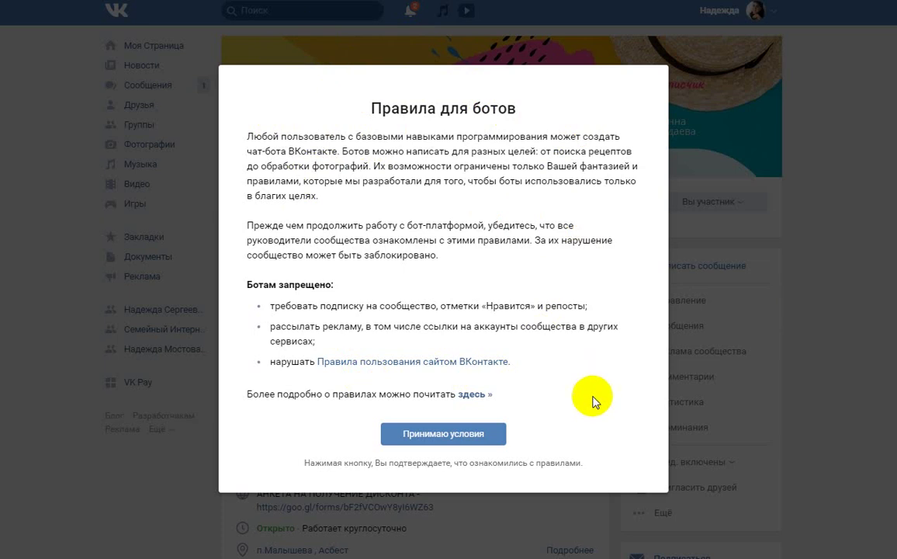
click(472, 435)
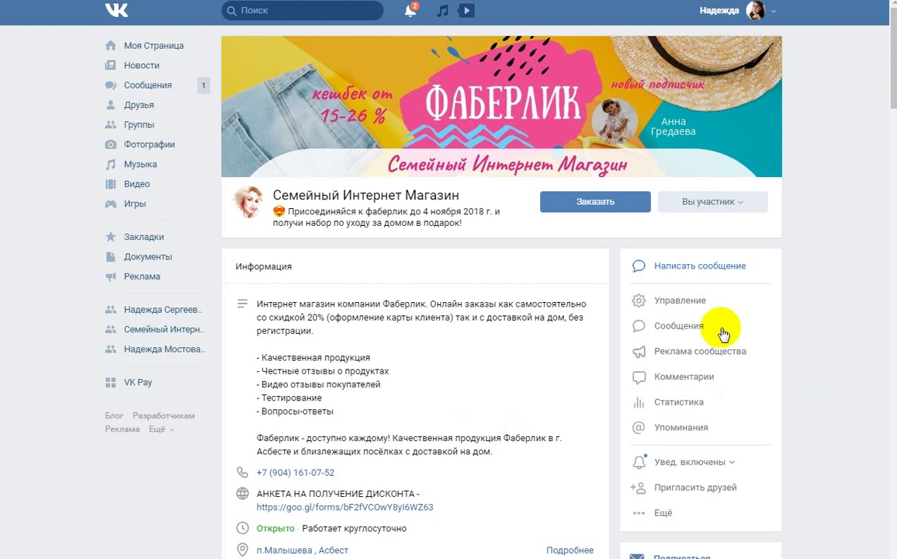
scroll(780, 364, down, 2)
scroll(782, 374, down, 1)
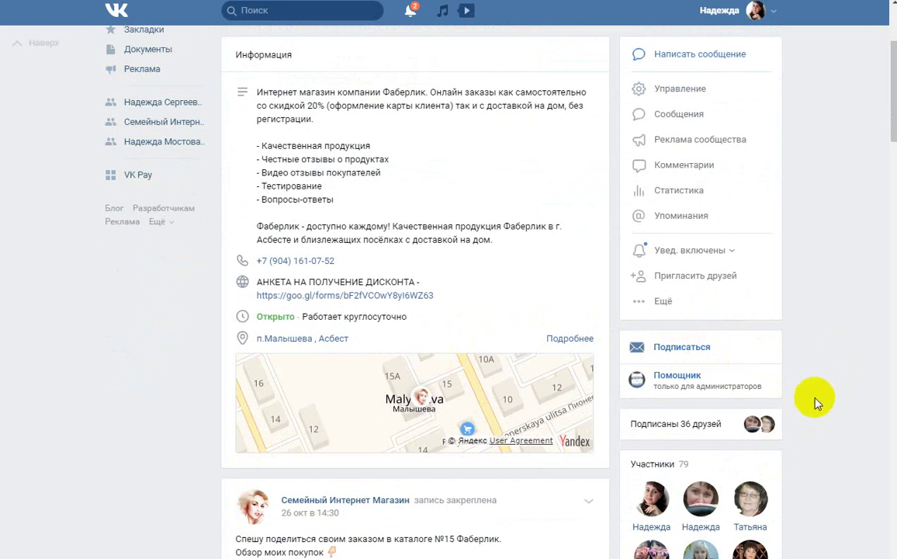
scroll(815, 400, up, 3)
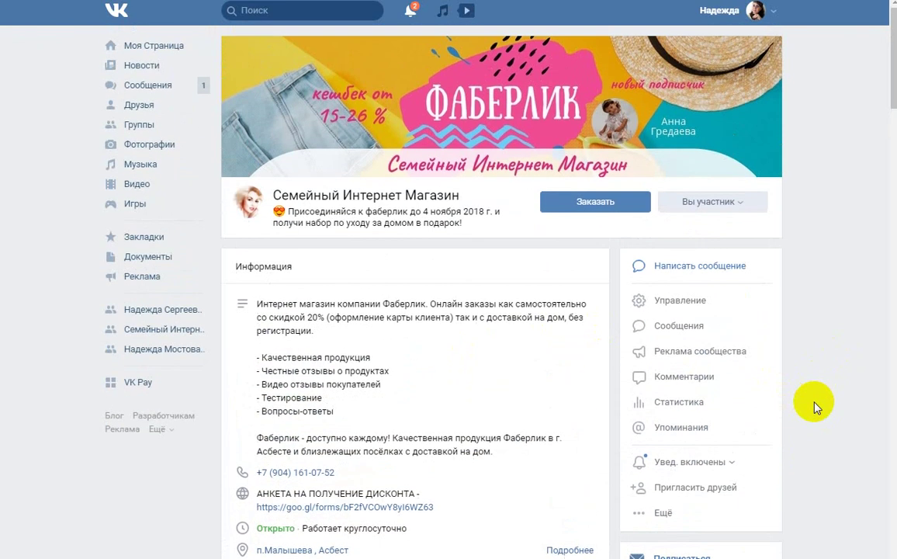
Step: Open the "Senler - рассылка сообщений" app's settings for editing in the community management
click(681, 302)
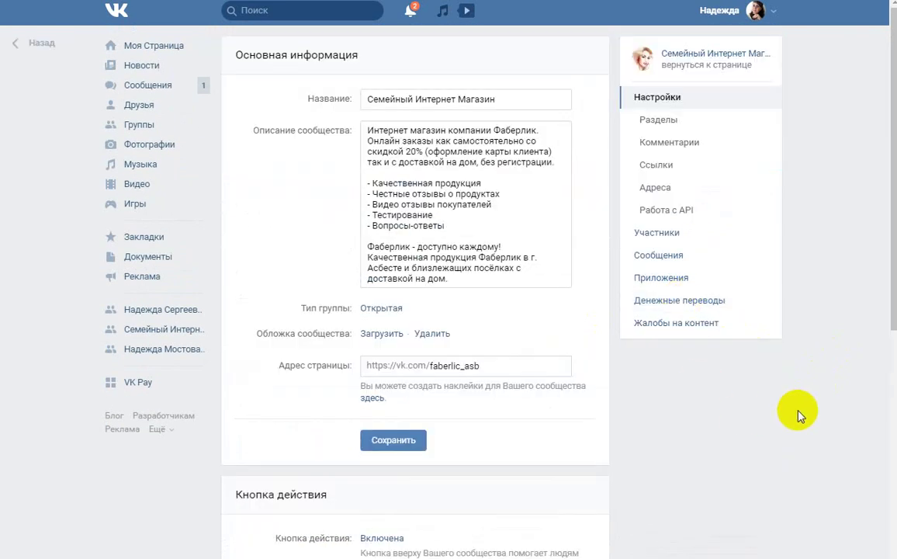
click(706, 277)
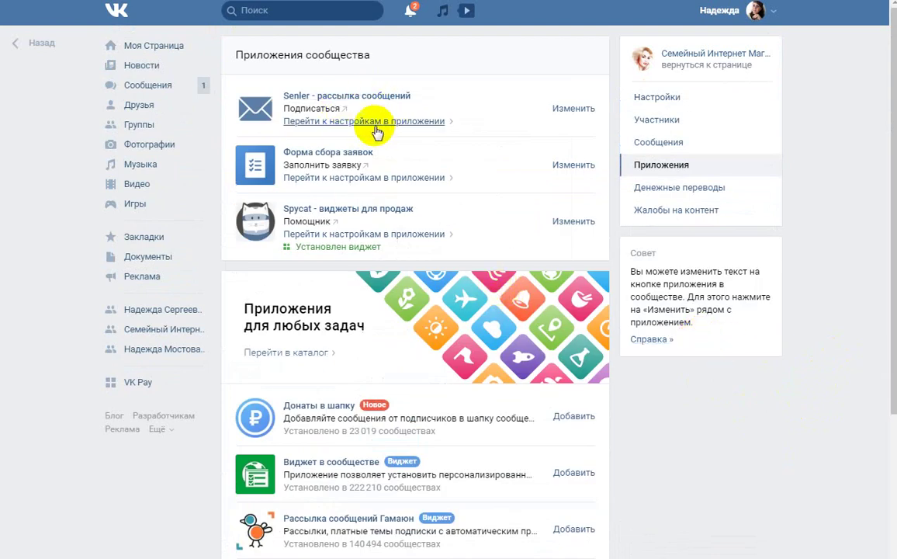
click(572, 110)
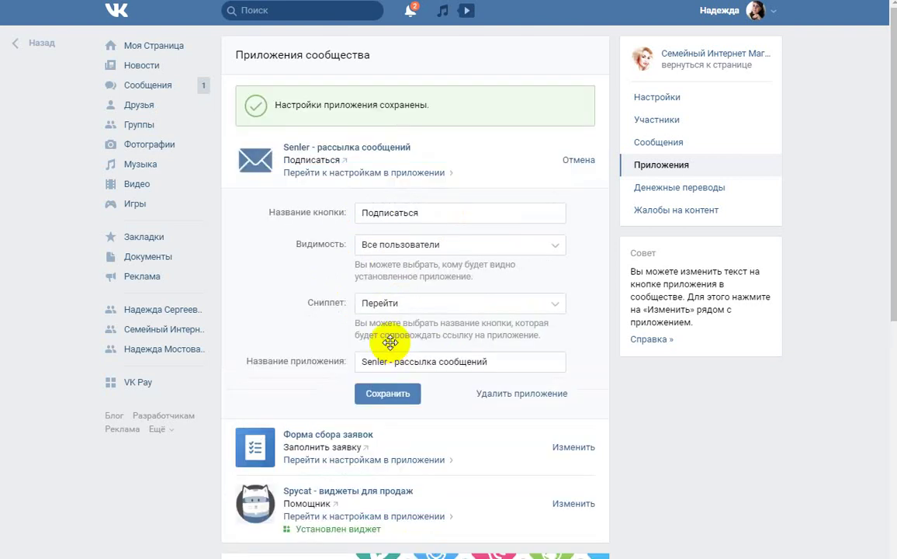
Step: Open the Senler app from the community management and install its community widget showing the "Новости и акции от компании" mailing
click(378, 174)
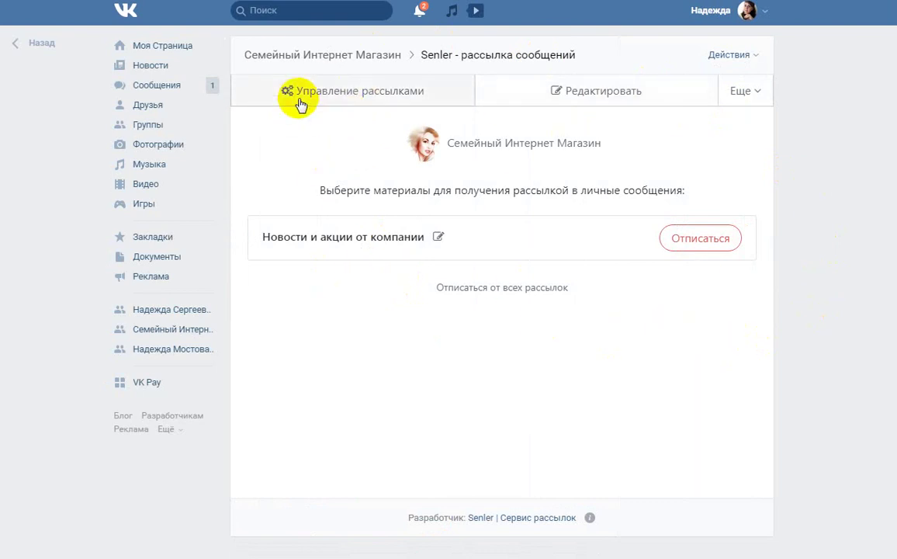
click(359, 98)
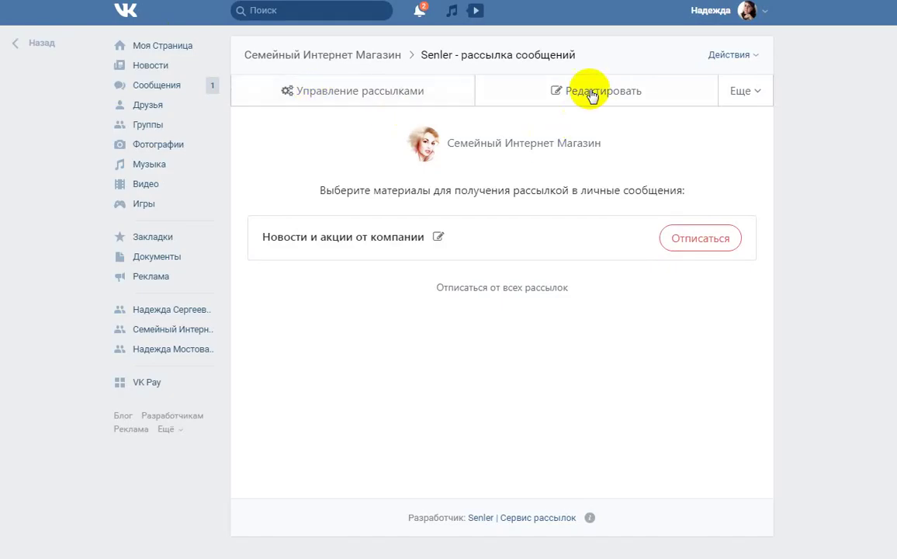
click(592, 94)
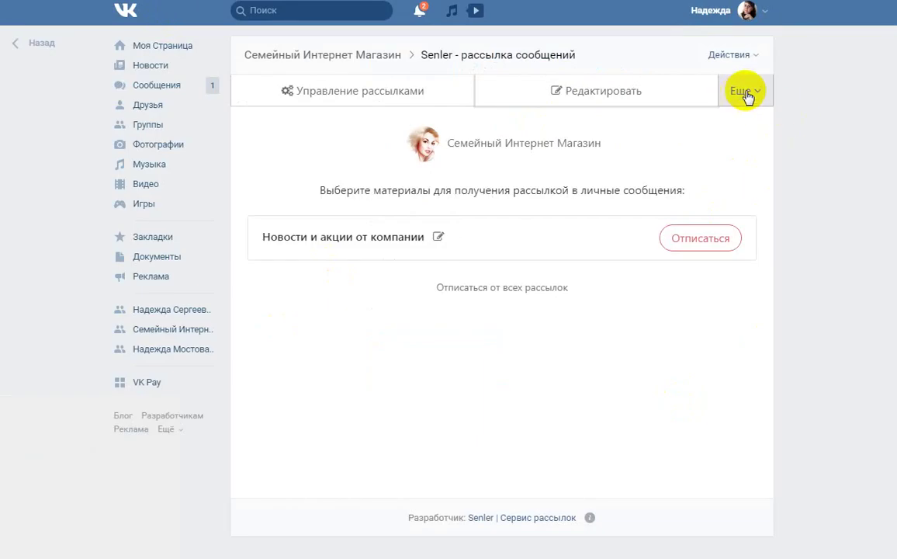
click(743, 93)
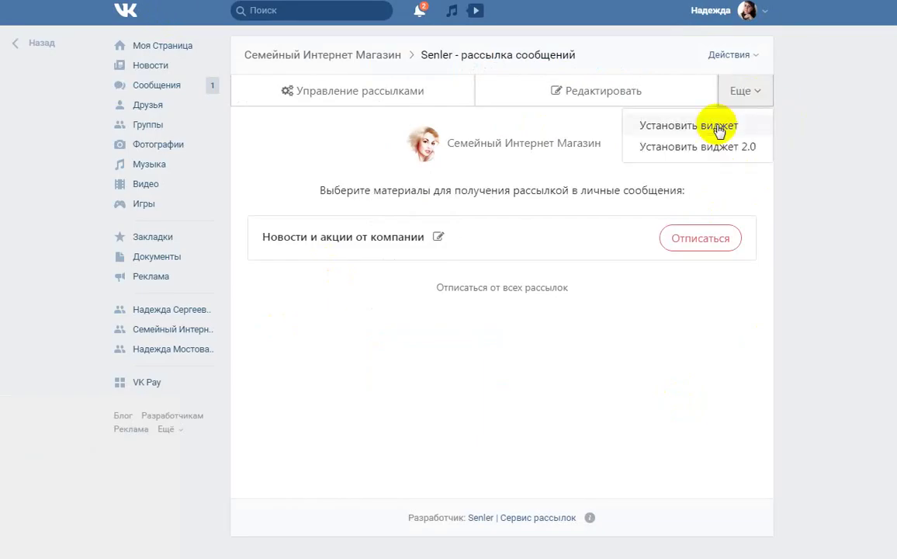
click(667, 128)
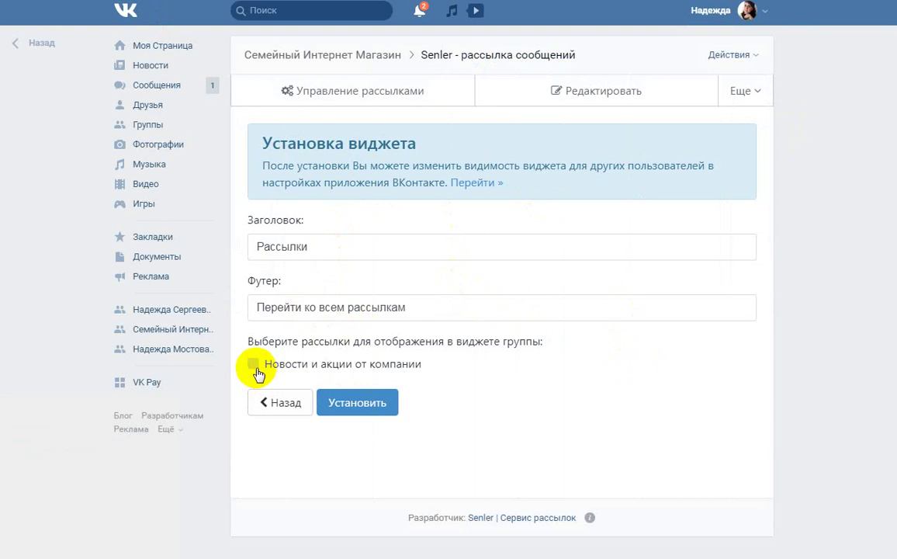
click(356, 402)
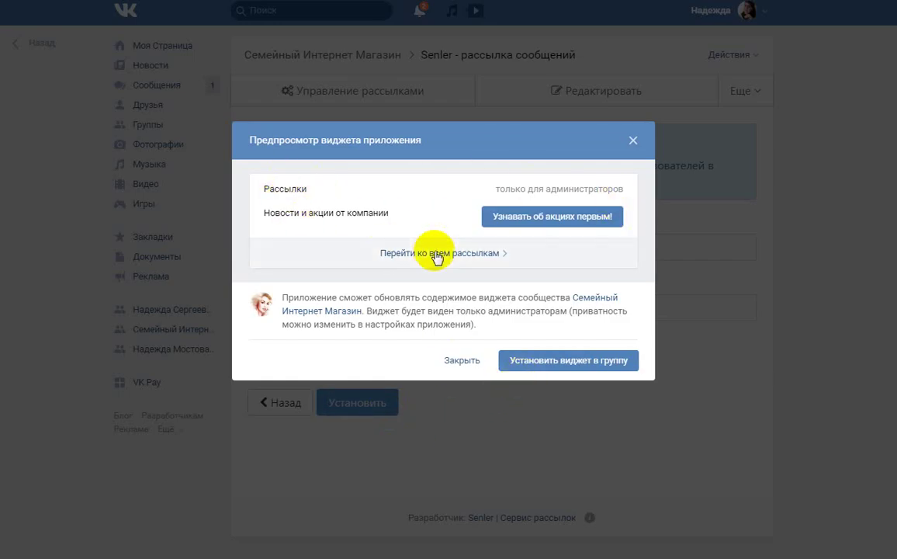
click(596, 363)
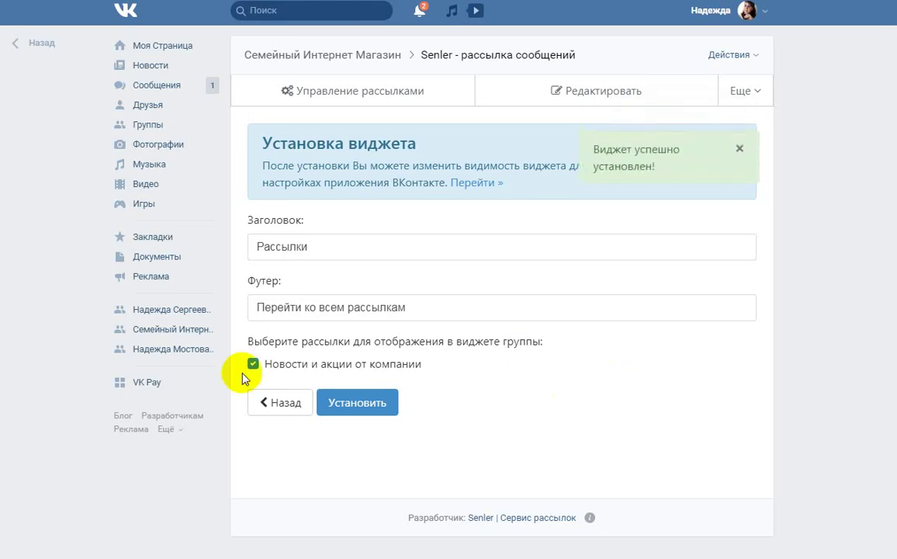
Step: Look over the "Семейный Интернет Магазин" page and open the Senler app's settings for editing in the community management
click(176, 332)
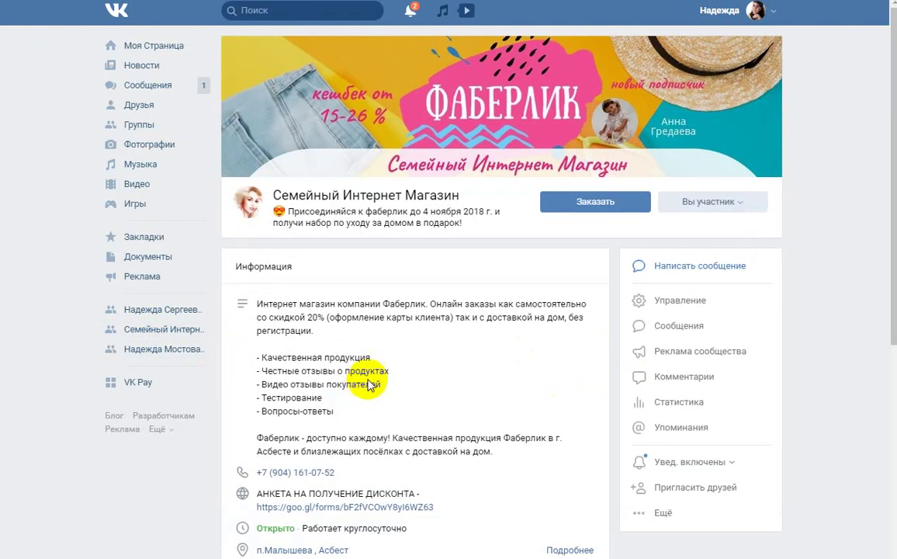
scroll(380, 324, down, 3)
scroll(380, 322, down, 5)
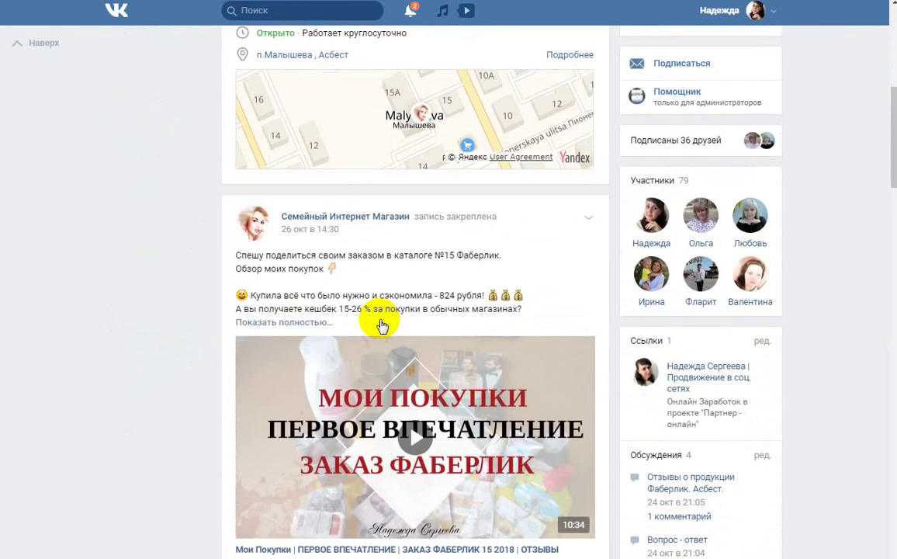
scroll(589, 295, up, 10)
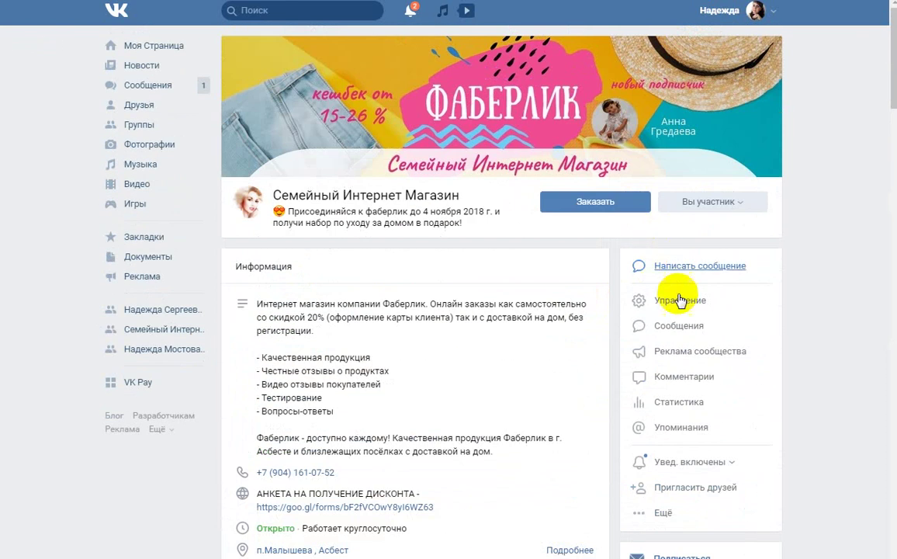
click(629, 297)
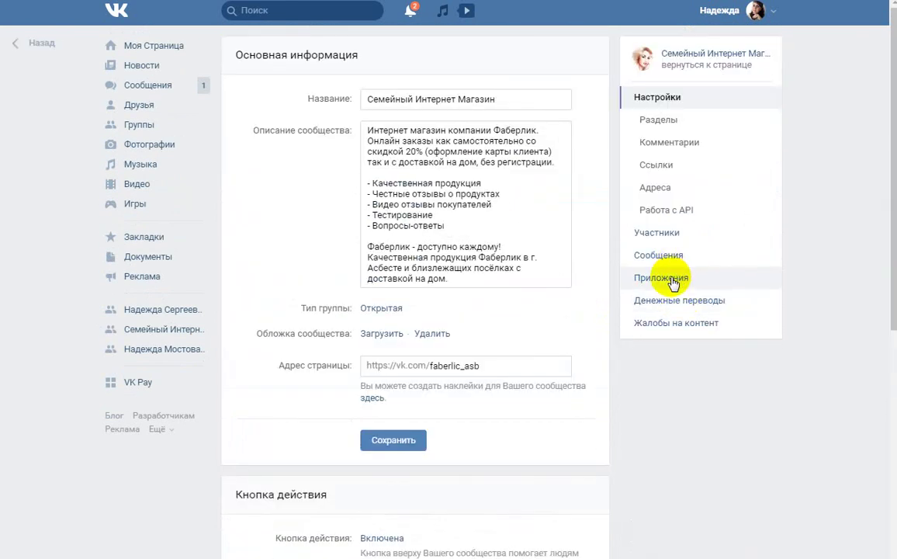
click(628, 278)
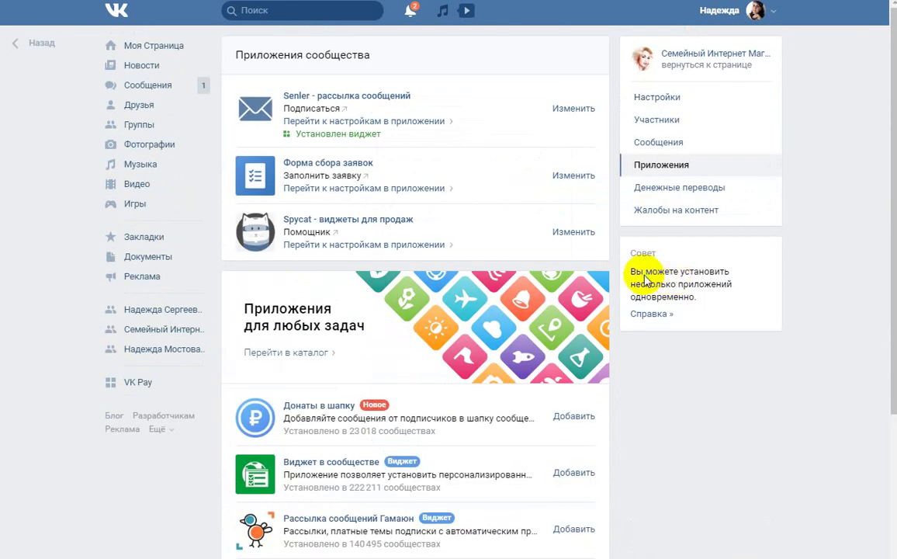
click(571, 111)
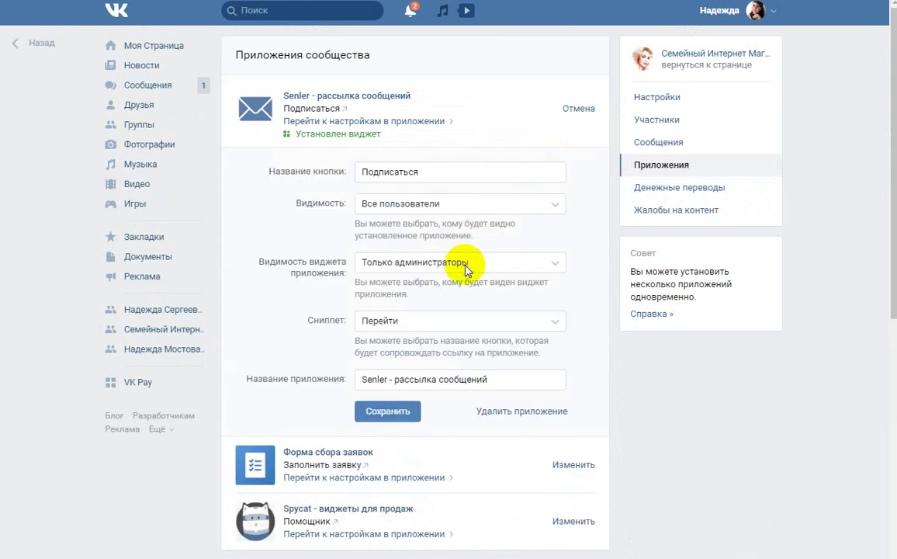
Step: Set the Senler widget's visibility to "Все пользователи" and save the app settings
click(379, 264)
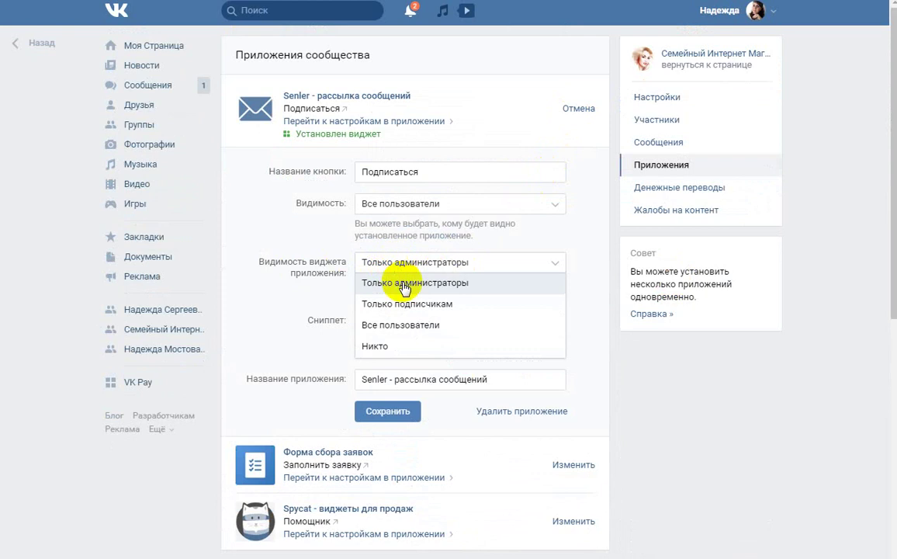
click(380, 324)
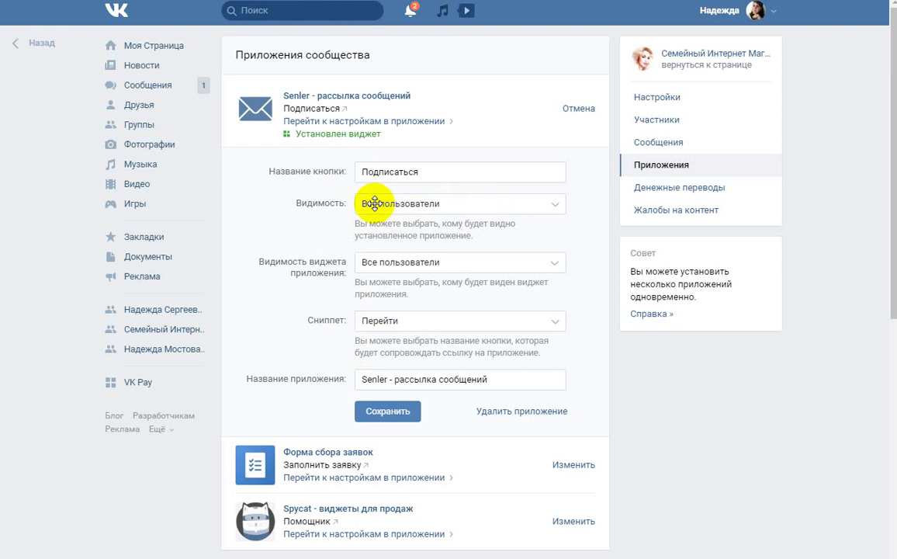
click(388, 412)
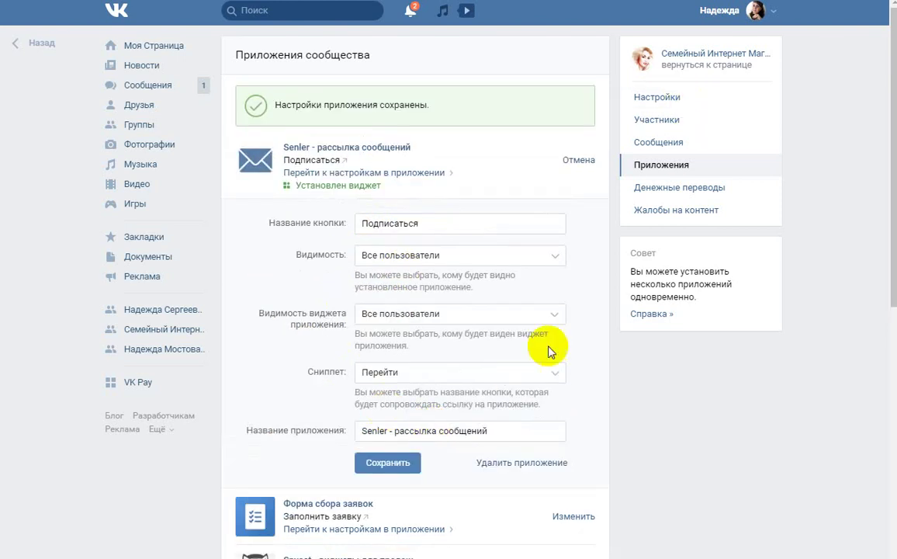
Step: Return to the community page and check the "Рассылки" widget below the pinned post
click(716, 65)
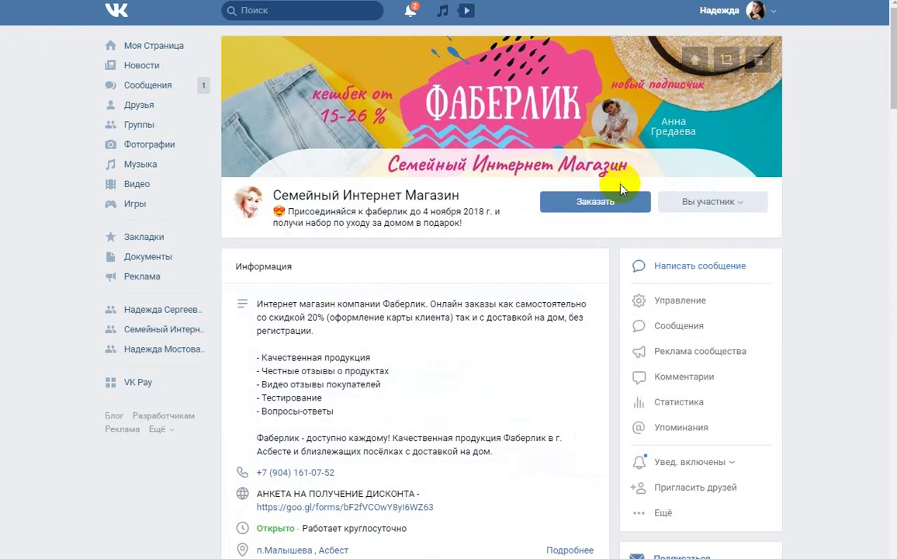
scroll(621, 186, down, 5)
scroll(621, 190, down, 7)
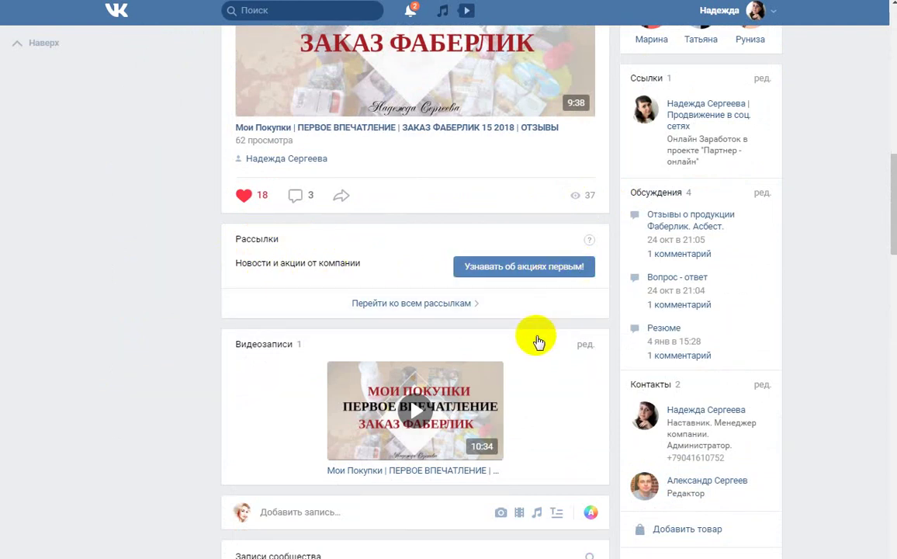
scroll(566, 388, up, 2)
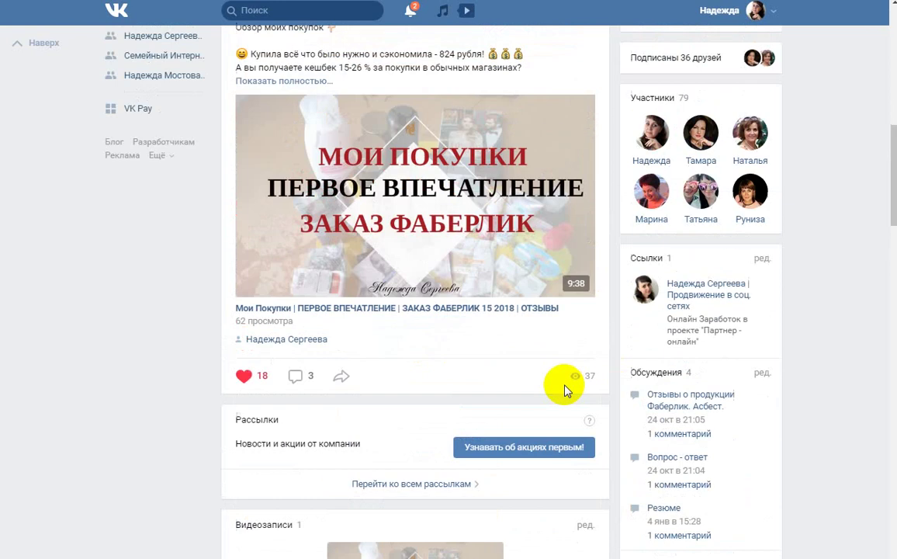
scroll(556, 382, up, 10)
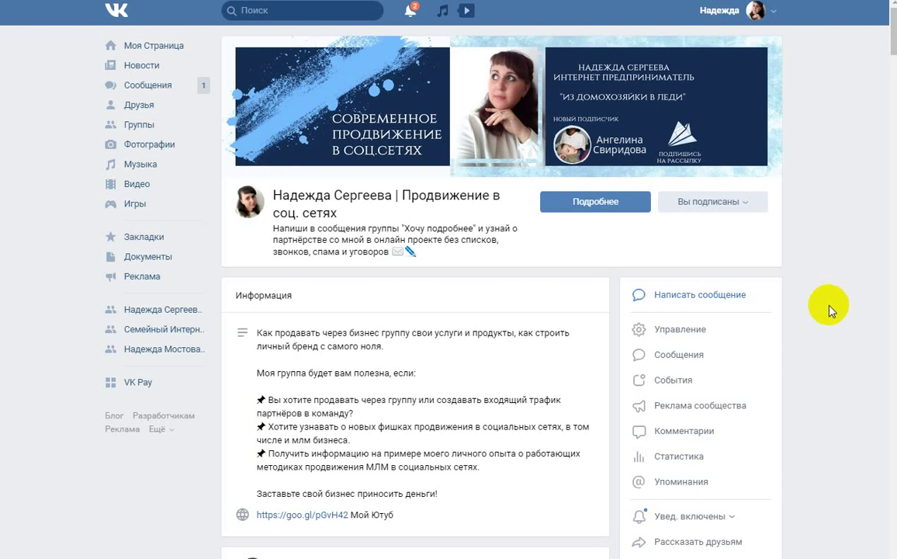
Step: Look over the "Продвижение в соц. сетях" community page, including its posts and app links, as an example
scroll(825, 319, down, 11)
scroll(825, 295, down, 9)
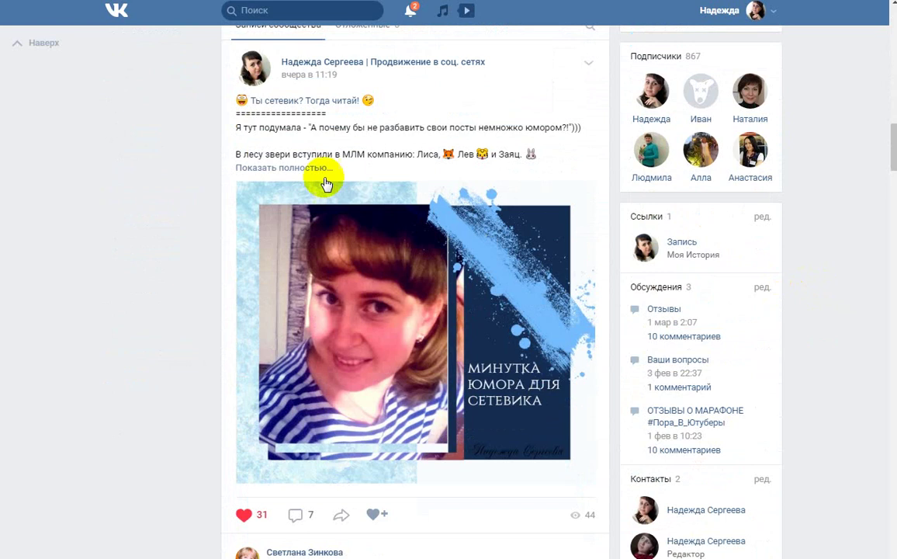
click(390, 270)
scroll(390, 270, up, 12)
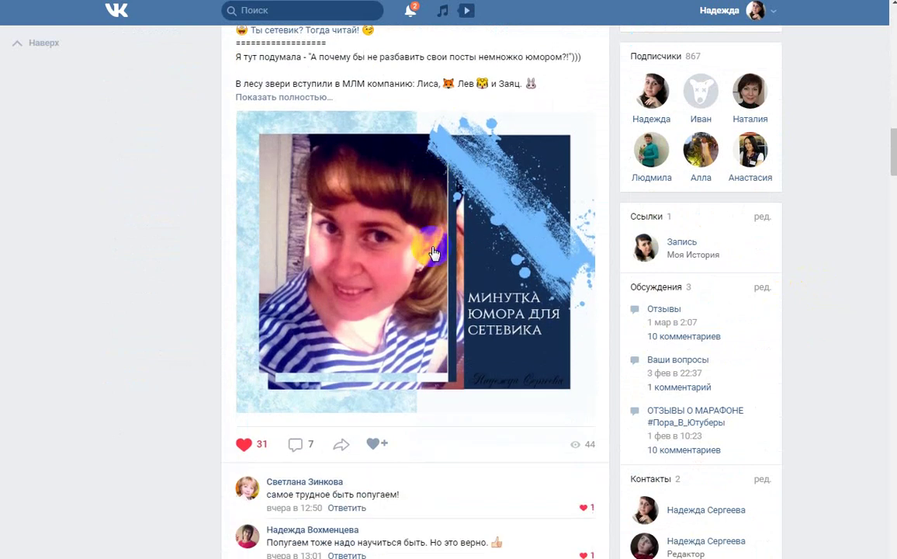
scroll(661, 256, up, 7)
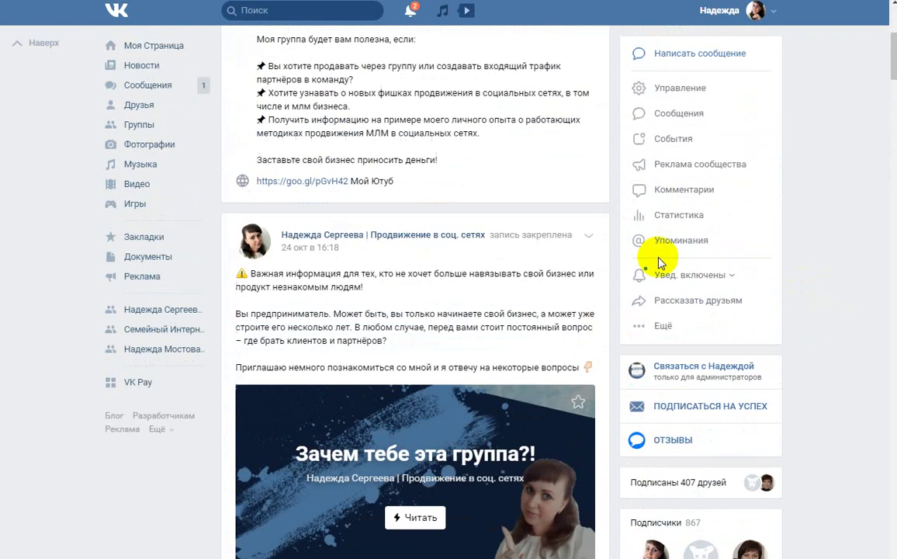